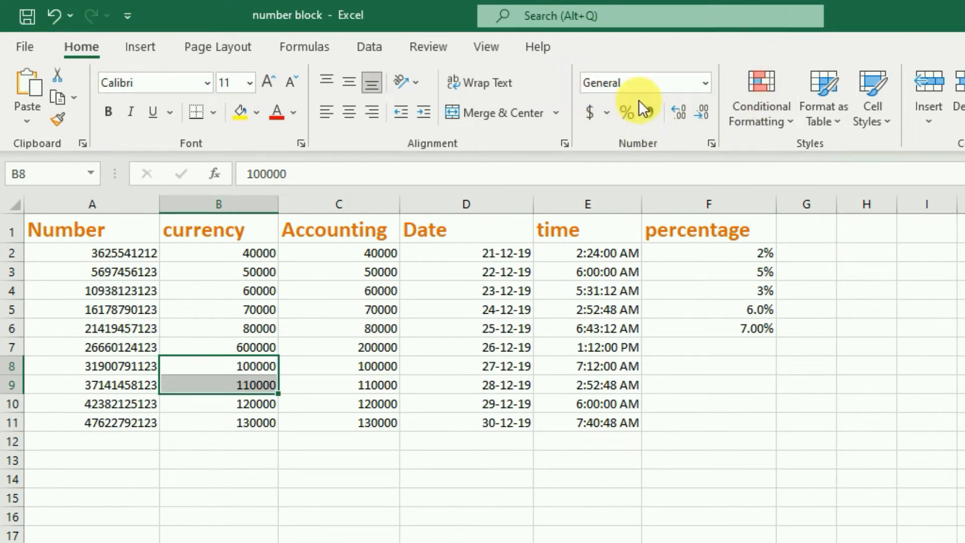
click(706, 83)
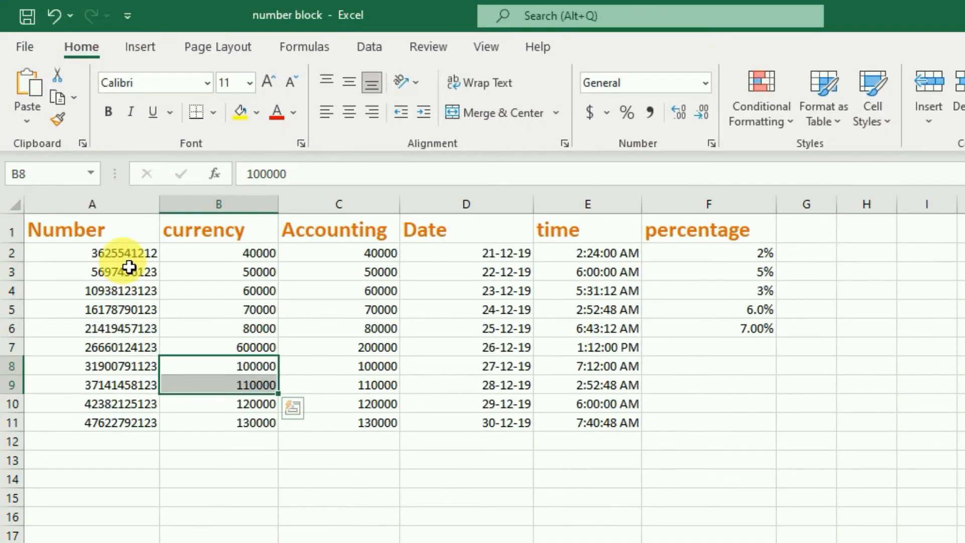
click(375, 258)
click(374, 285)
click(374, 326)
click(127, 402)
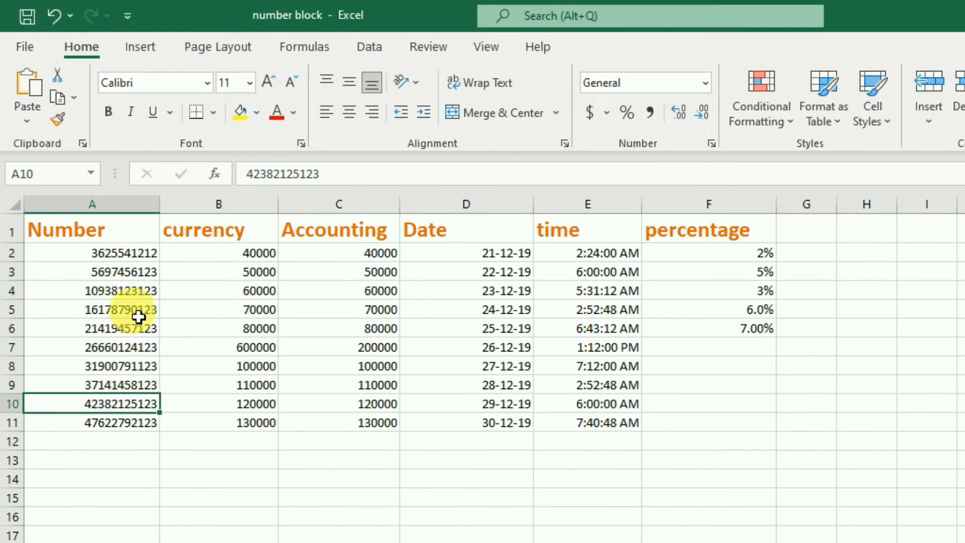
- Format cell A2 in the Number column with the Number category and two decimal places
click(148, 253)
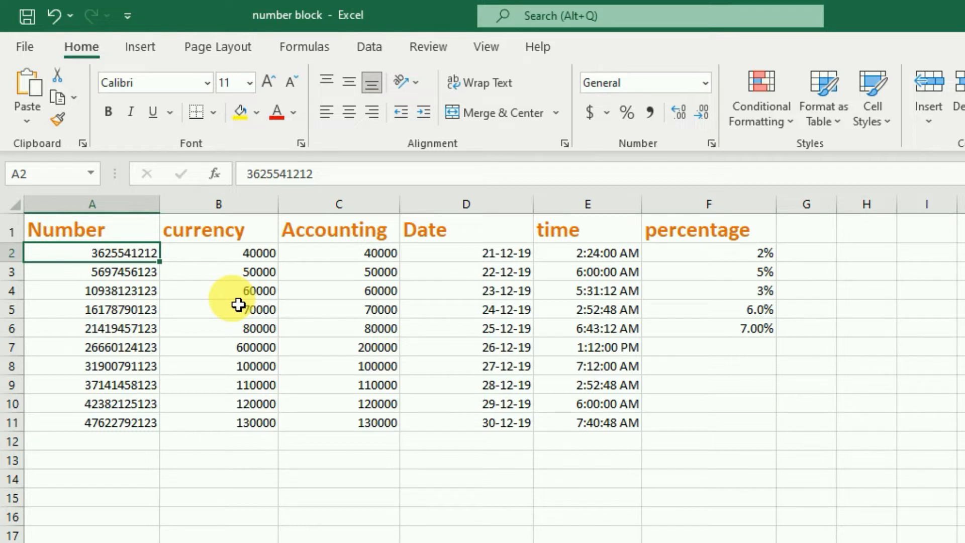
click(705, 83)
click(889, 359)
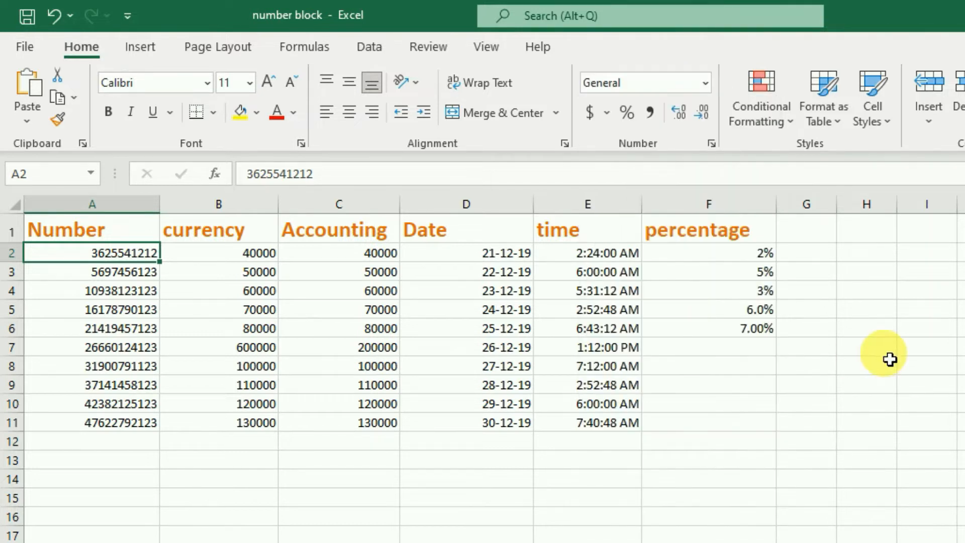
click(710, 143)
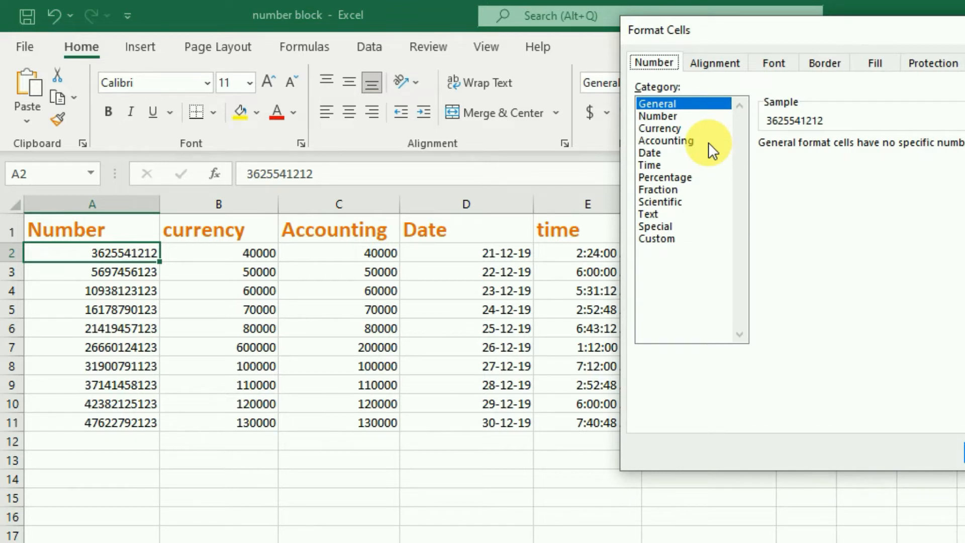
click(658, 117)
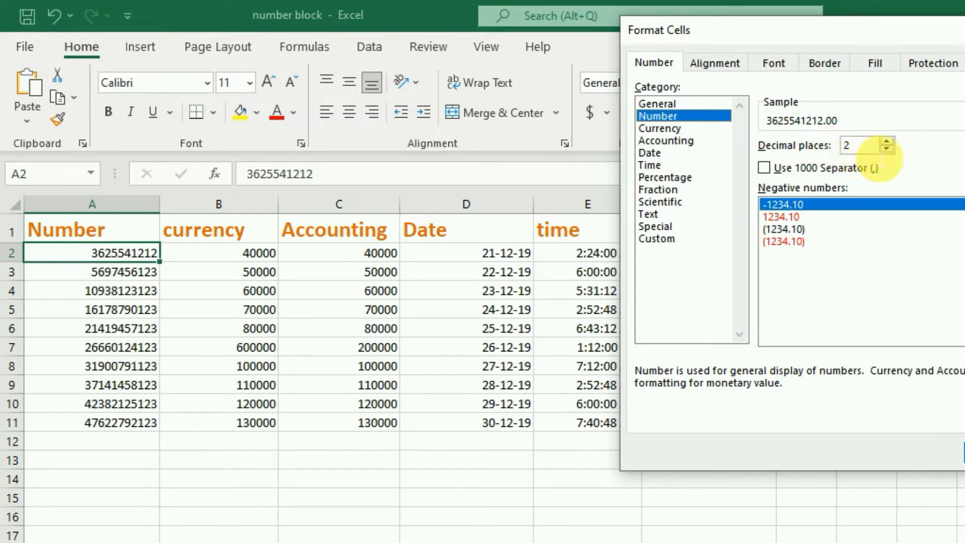
click(887, 149)
click(886, 148)
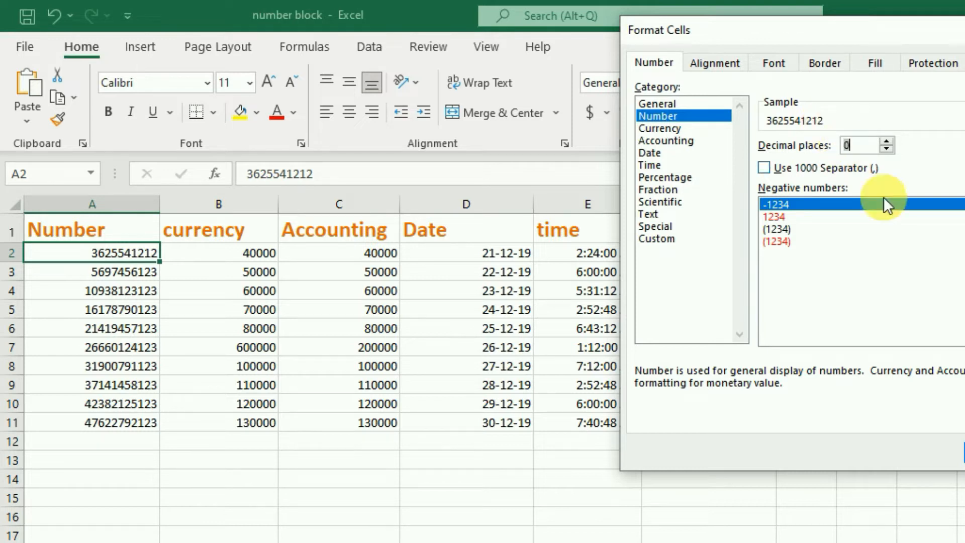
click(888, 142)
click(887, 141)
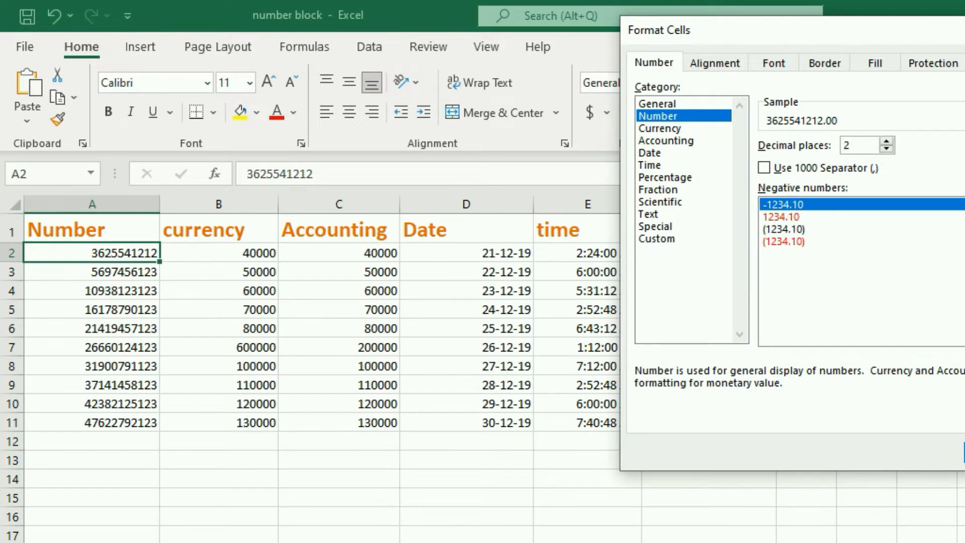
key(Return)
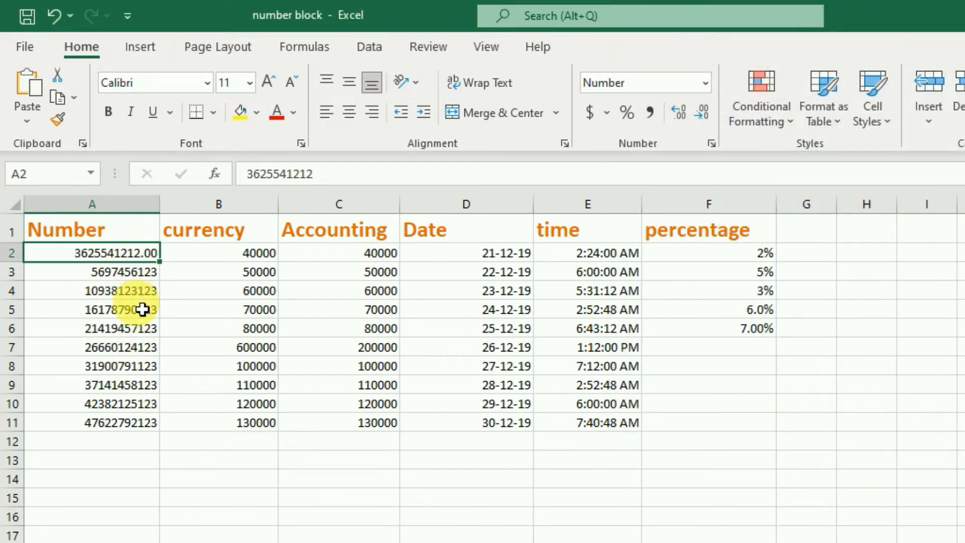
- Apply the Number format to cells A2:A11 and reduce them to zero decimal places
click(129, 278)
key(Down)
key(Down)
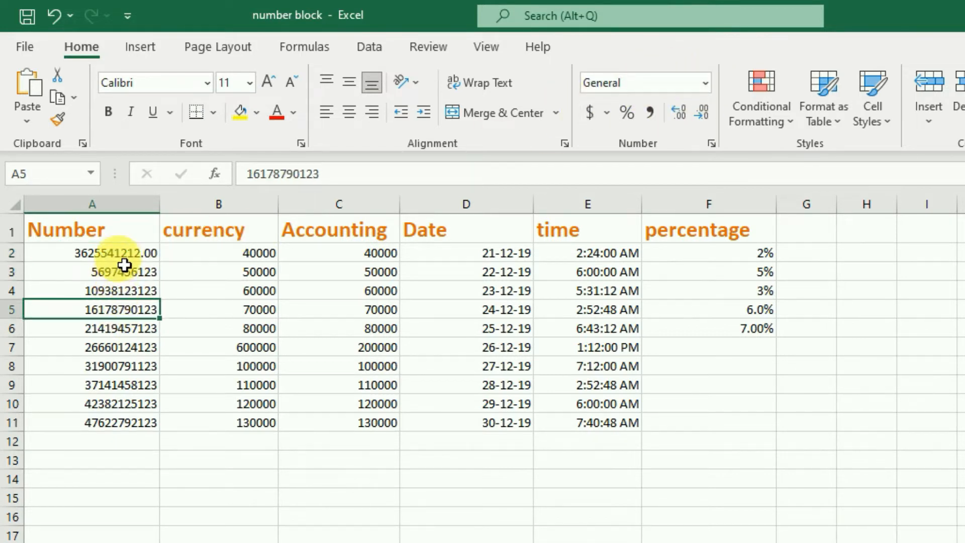
drag(123, 254, 124, 426)
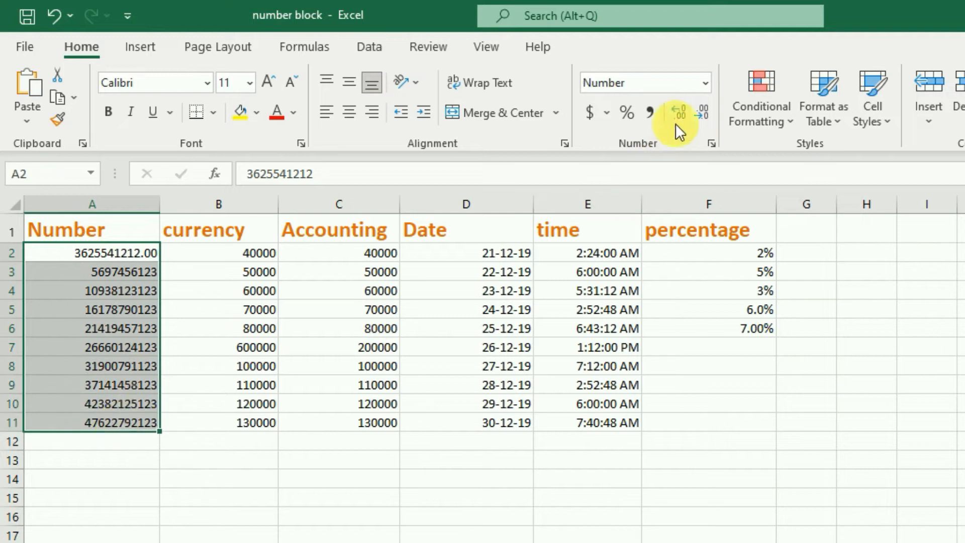
click(707, 83)
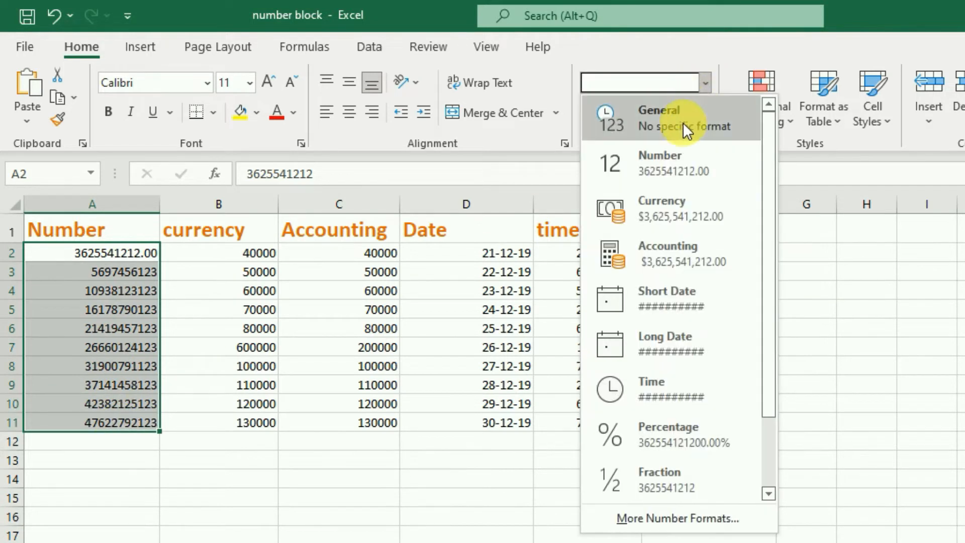
click(665, 163)
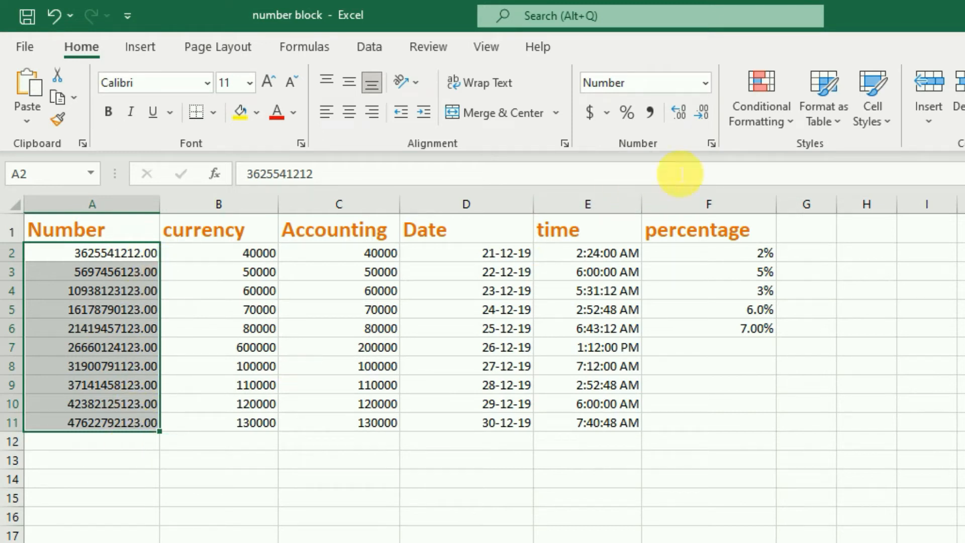
click(706, 115)
click(707, 116)
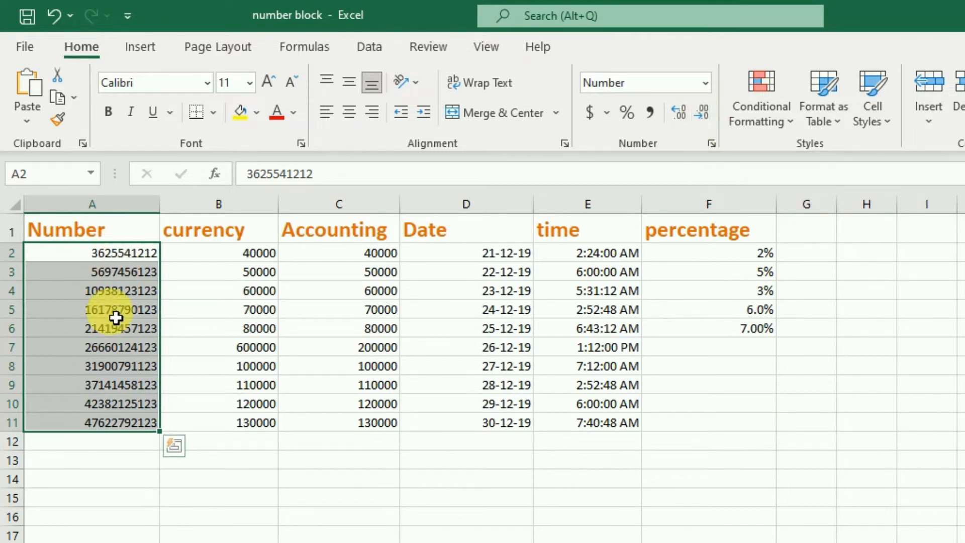
drag(125, 387, 123, 366)
click(126, 290)
click(126, 254)
click(130, 309)
click(127, 347)
click(120, 404)
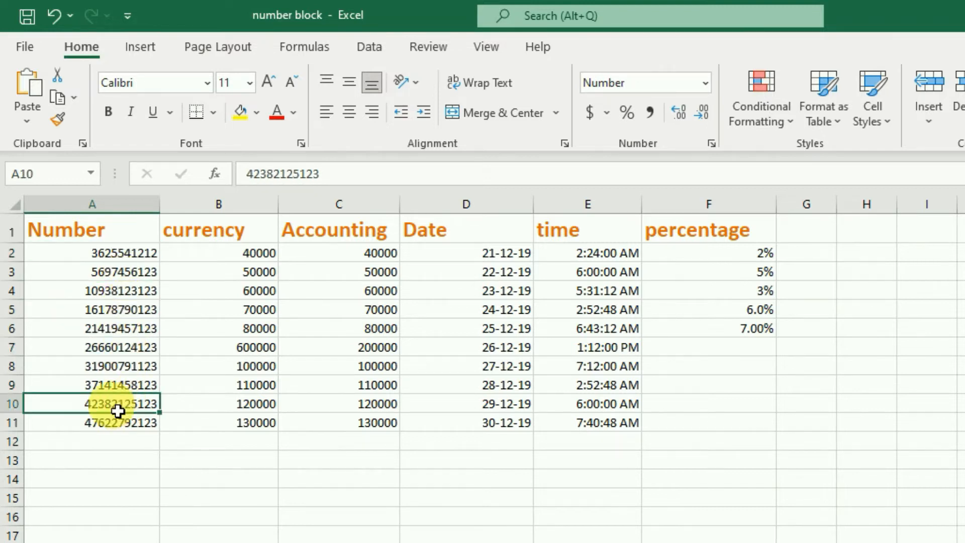
click(108, 254)
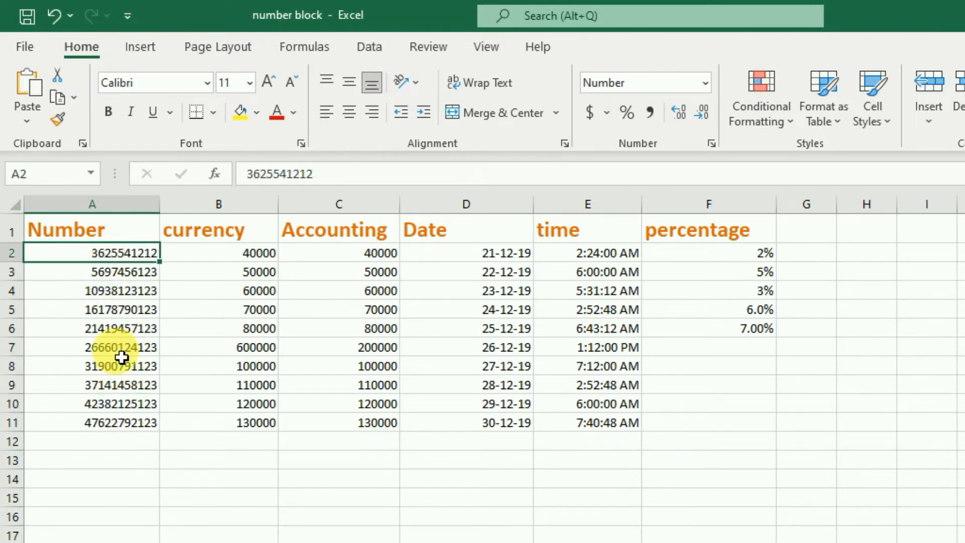
click(255, 258)
click(253, 329)
click(241, 422)
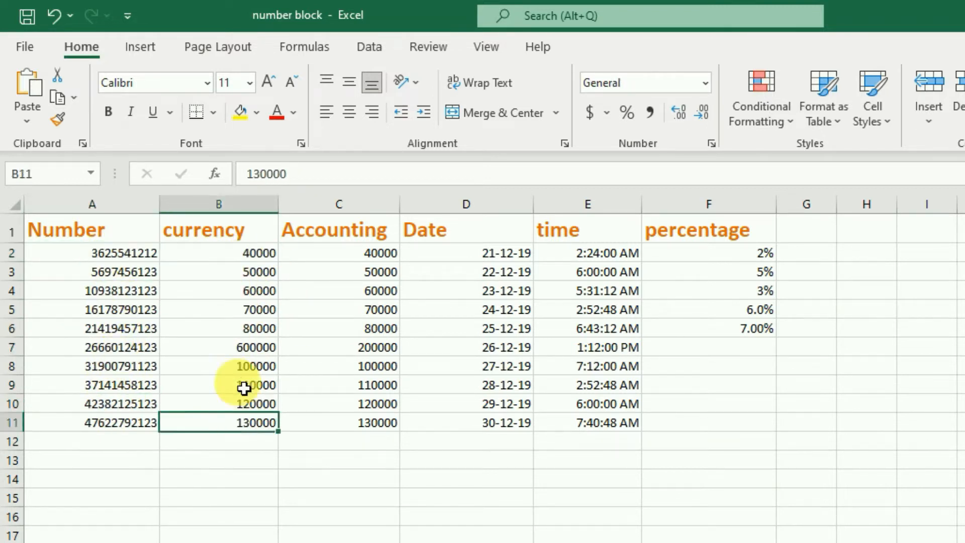
click(238, 259)
click(246, 349)
click(259, 422)
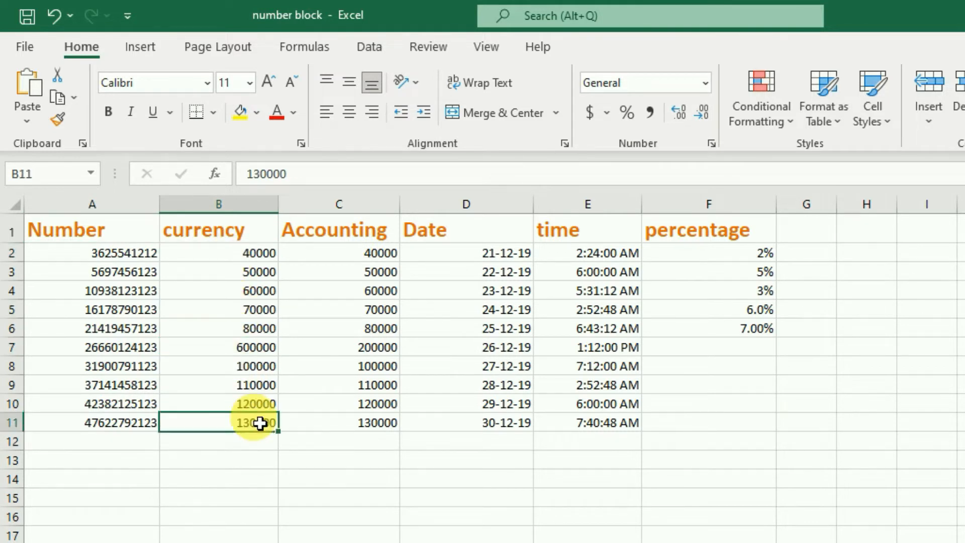
- Format cells B2:B11 in the currency column as Currency with the $ symbol and four decimal places
drag(236, 256, 257, 426)
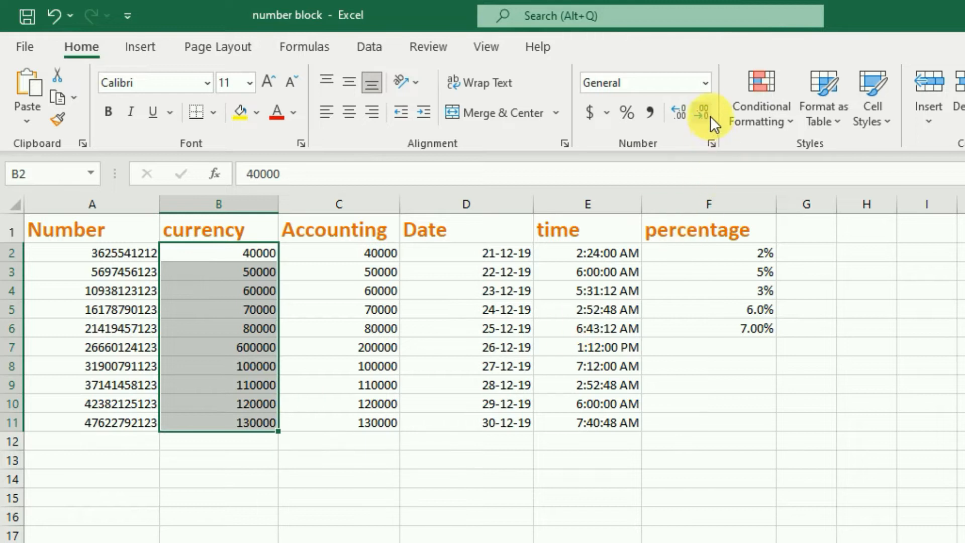
click(712, 141)
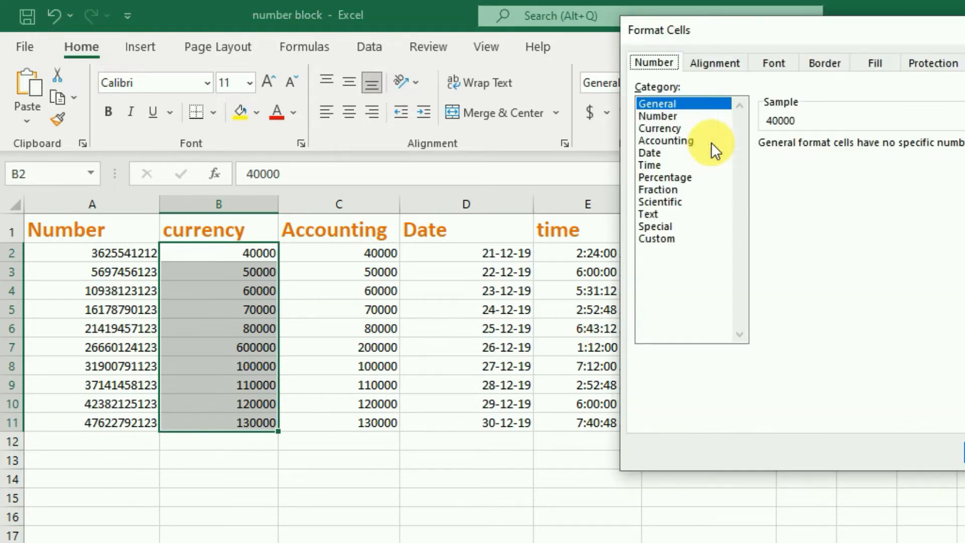
click(663, 128)
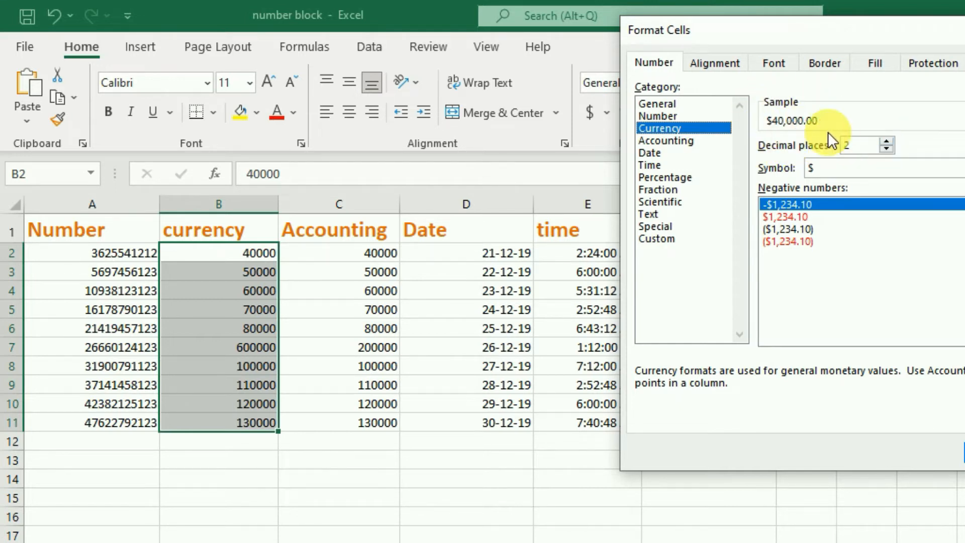
click(886, 142)
click(886, 141)
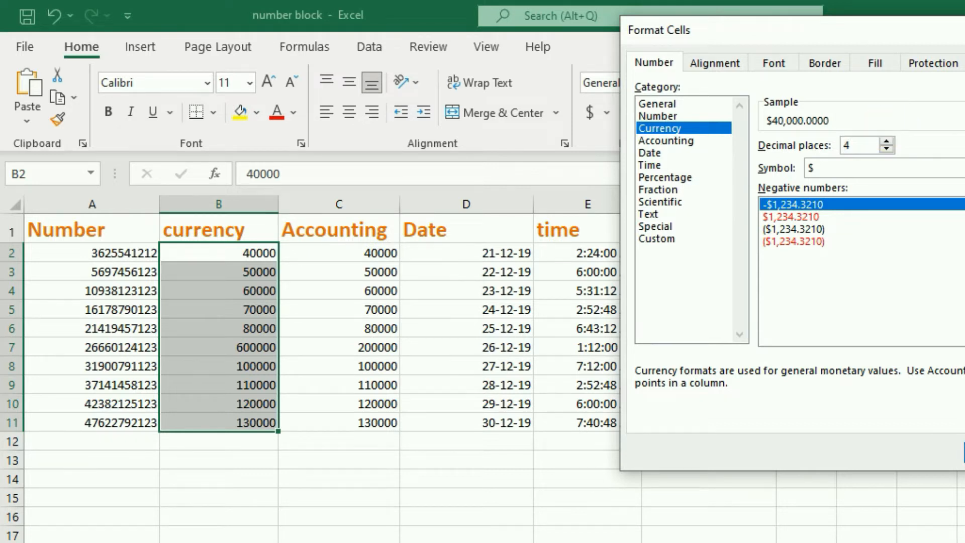
click(964, 452)
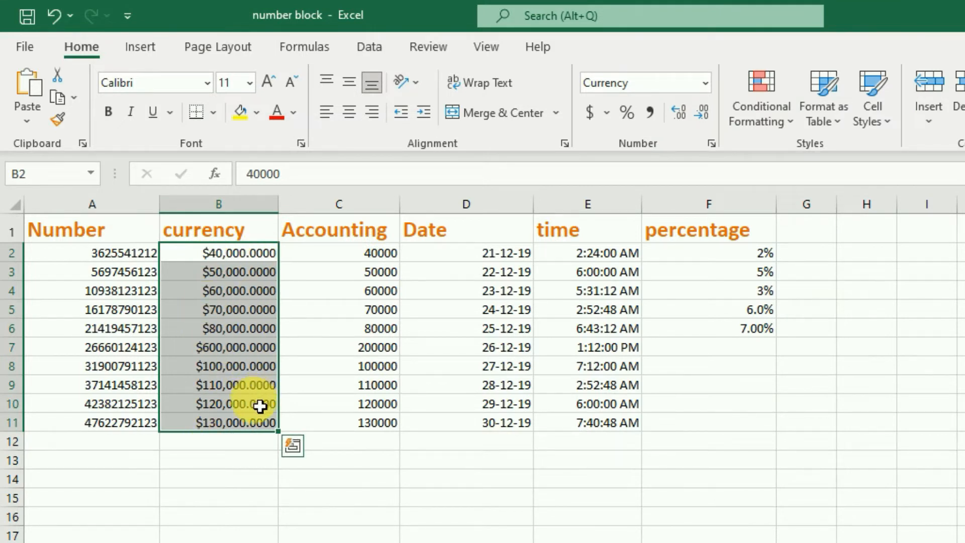
- Set the Currency format of cells B2:B11 to zero decimal places
click(711, 144)
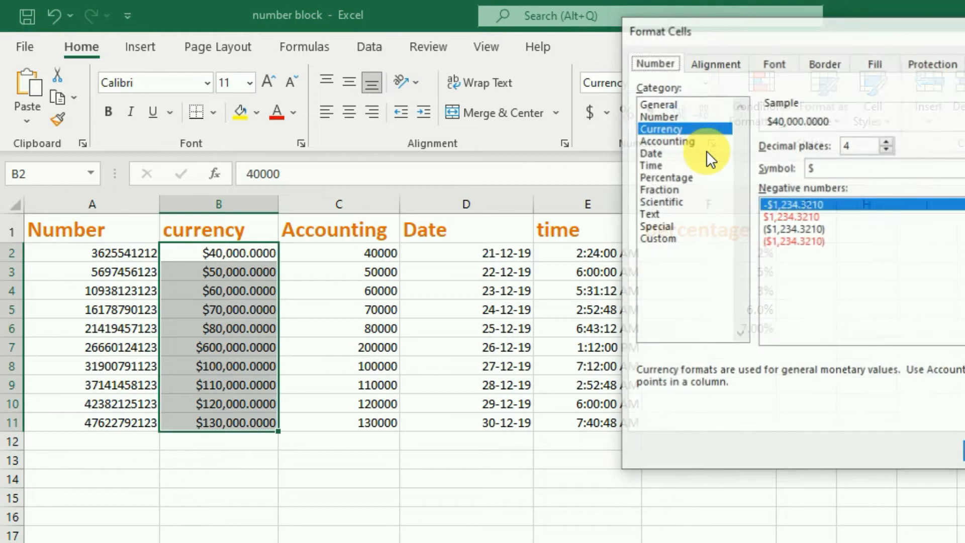
click(888, 150)
click(888, 149)
click(887, 149)
click(888, 149)
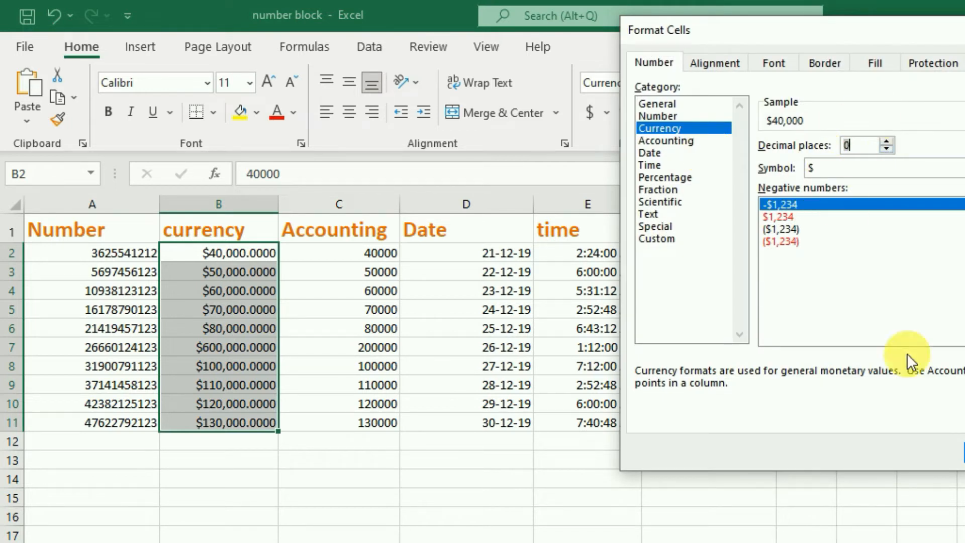
key(Return)
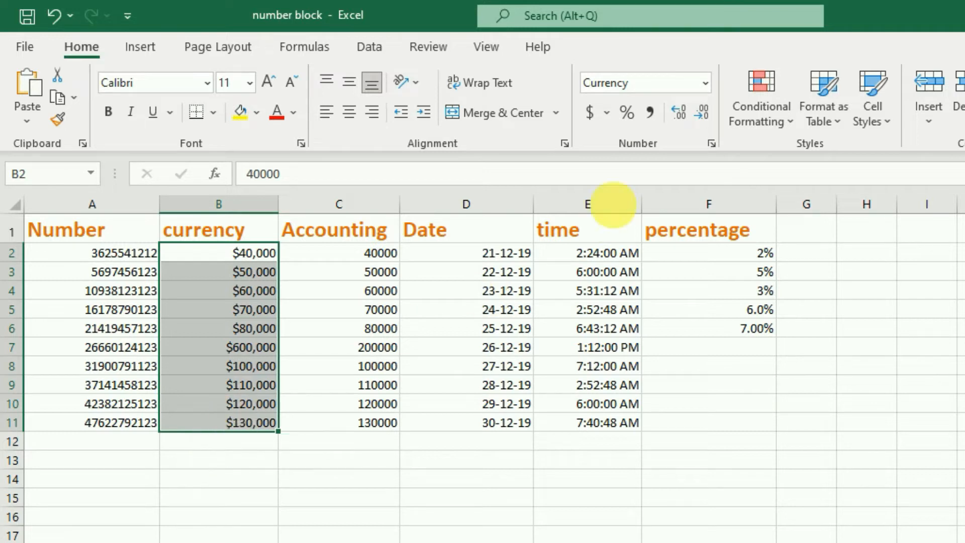
- Change the currency symbol of cells B2:B11 to Rs Sindhi (Arabic) and show two decimal places
click(710, 143)
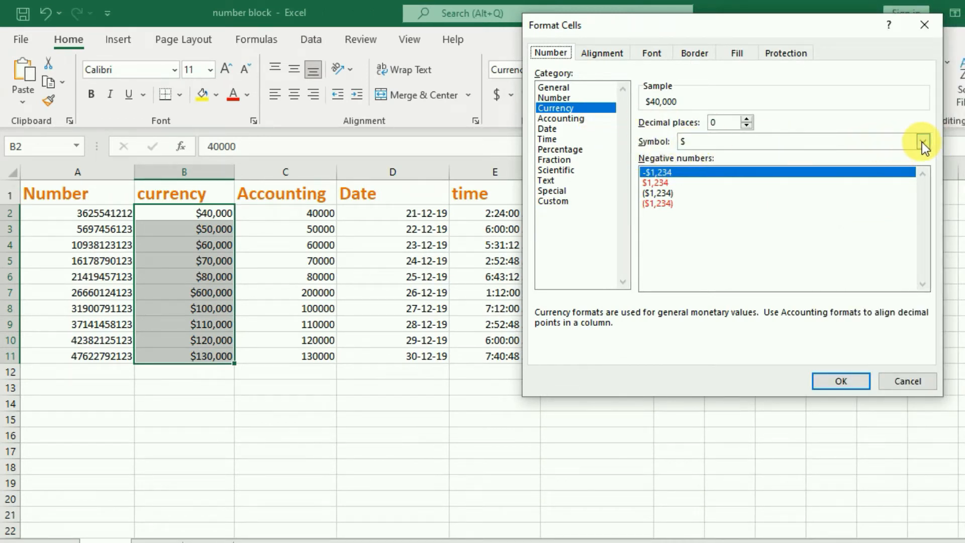
click(922, 141)
scroll(742, 236, down, 8)
scroll(737, 253, down, 10)
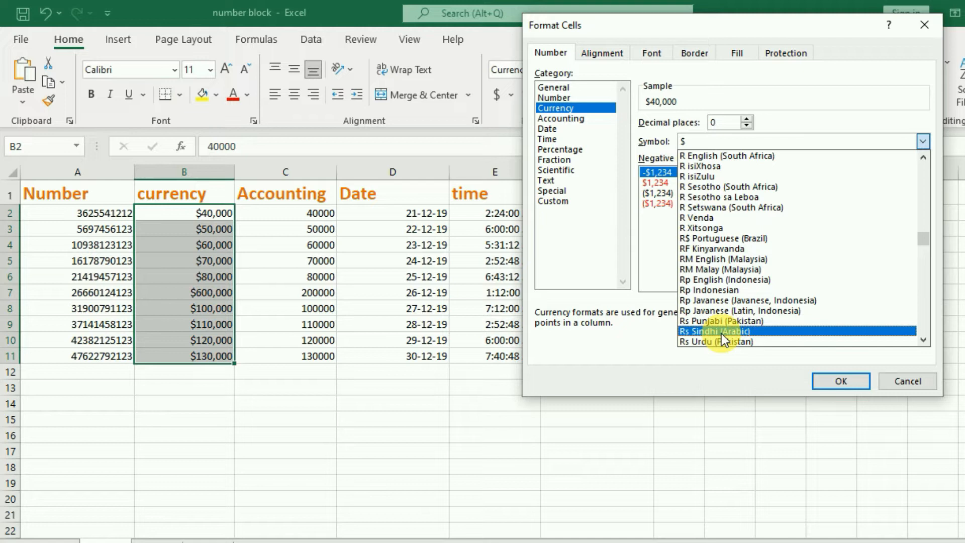
click(722, 332)
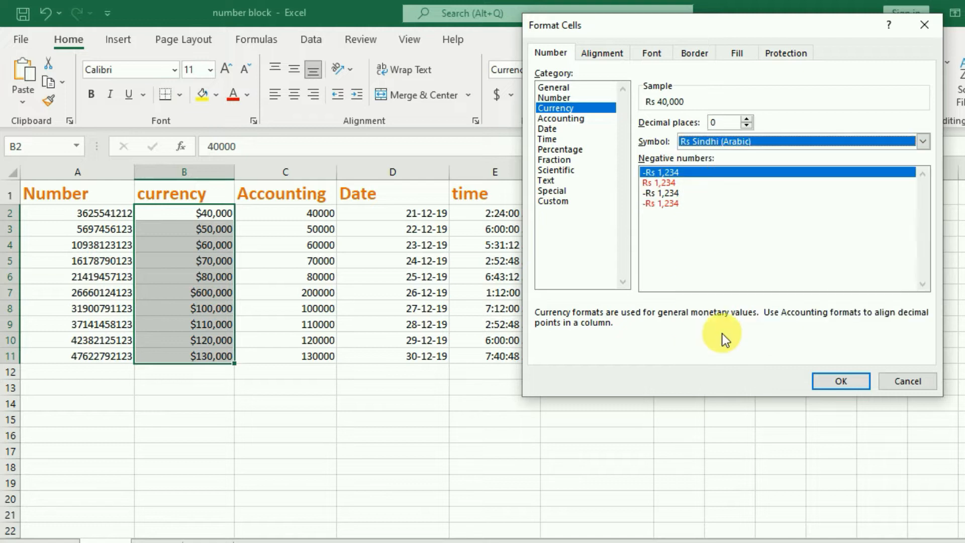
click(837, 383)
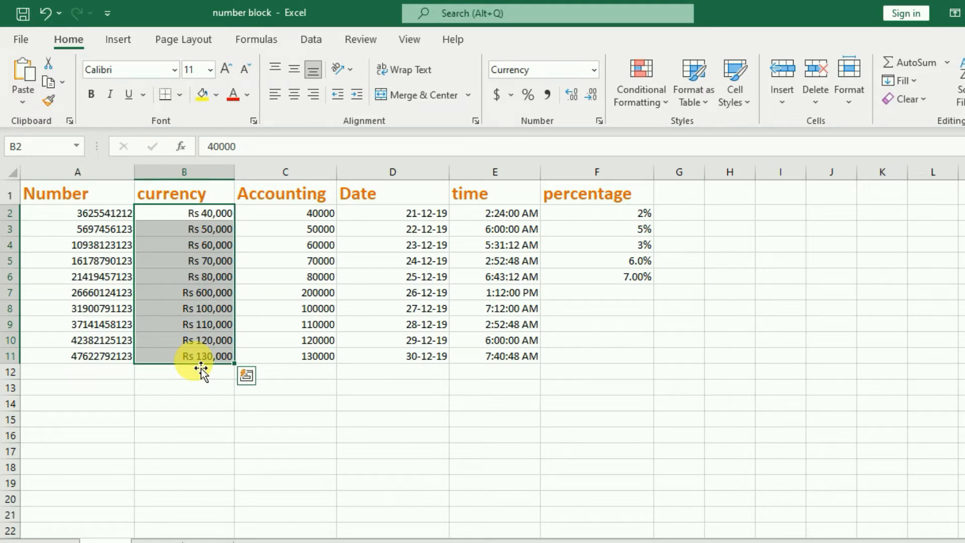
key(ctrl+shift+4)
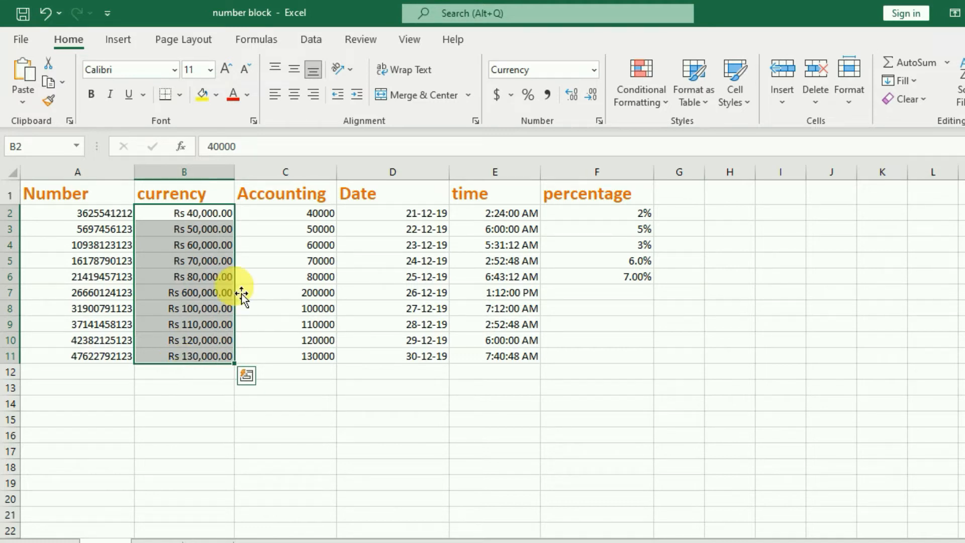
- Turn on the 1000 separator in the Number format of cell A2
click(92, 217)
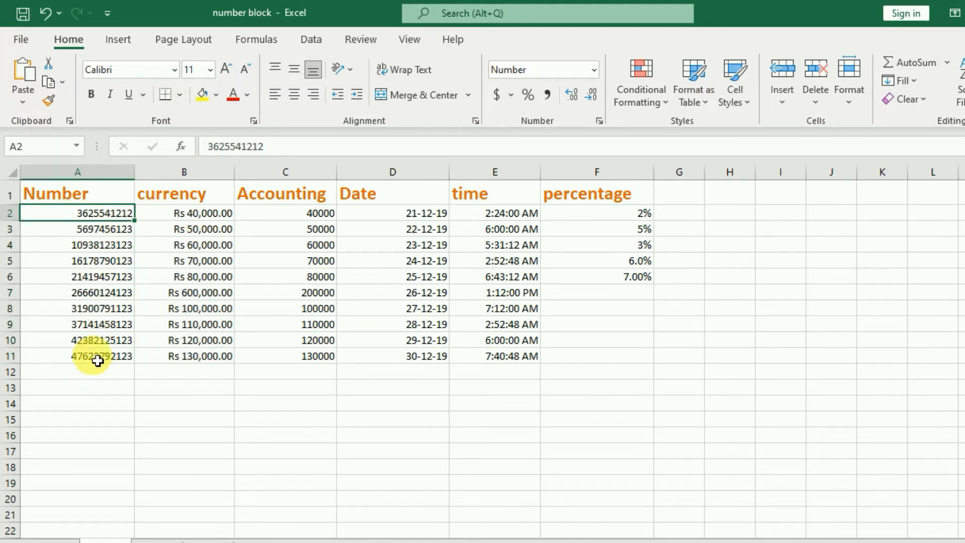
click(599, 121)
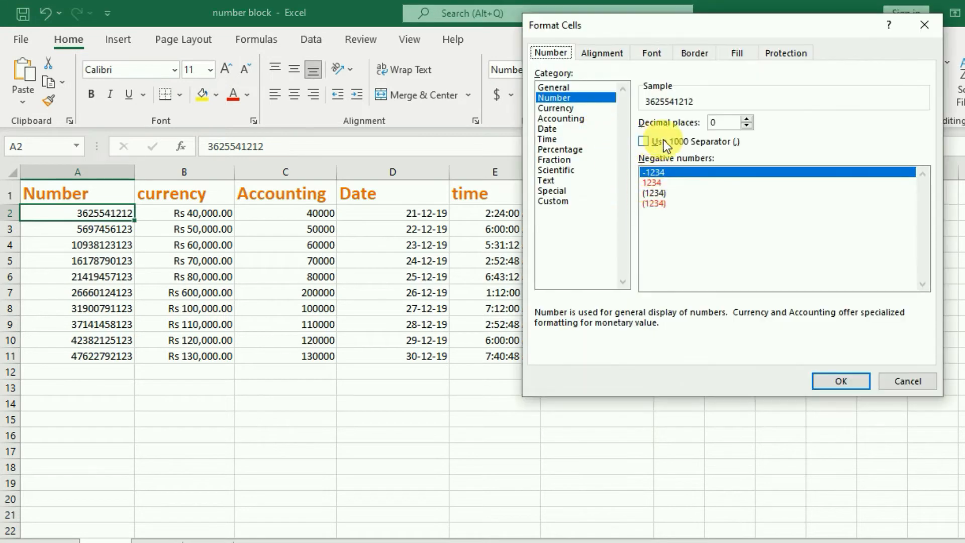
click(641, 142)
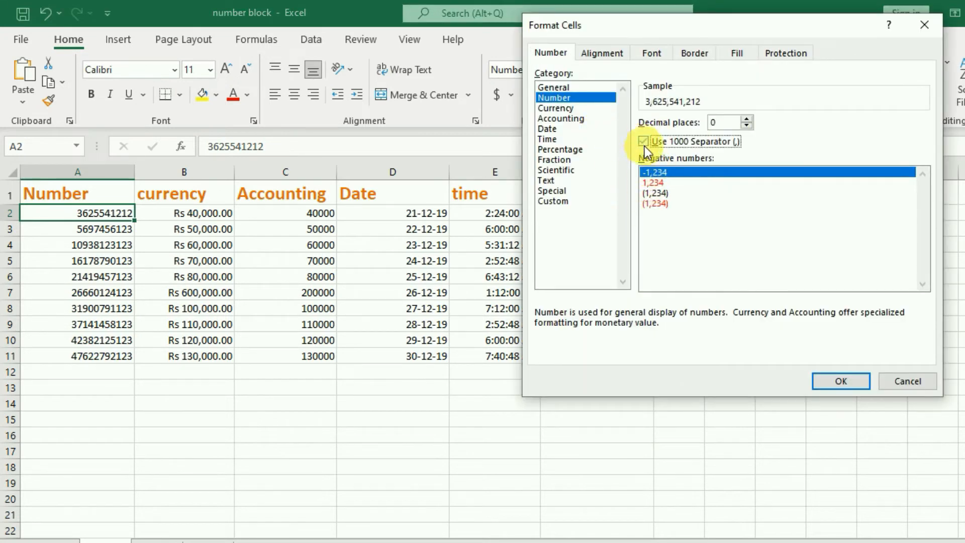
click(824, 386)
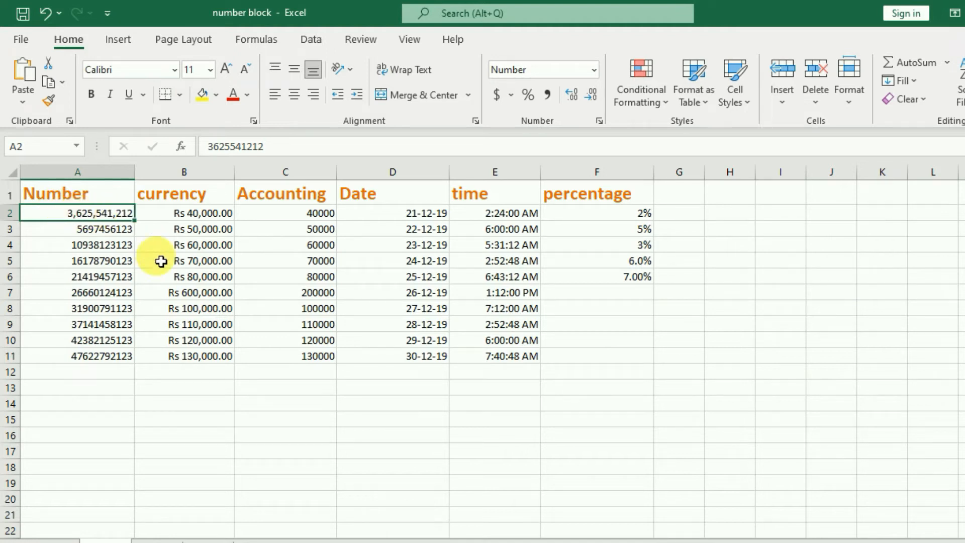
- Enter 10000 in cell A3 of the Number column
click(111, 232)
text(1)
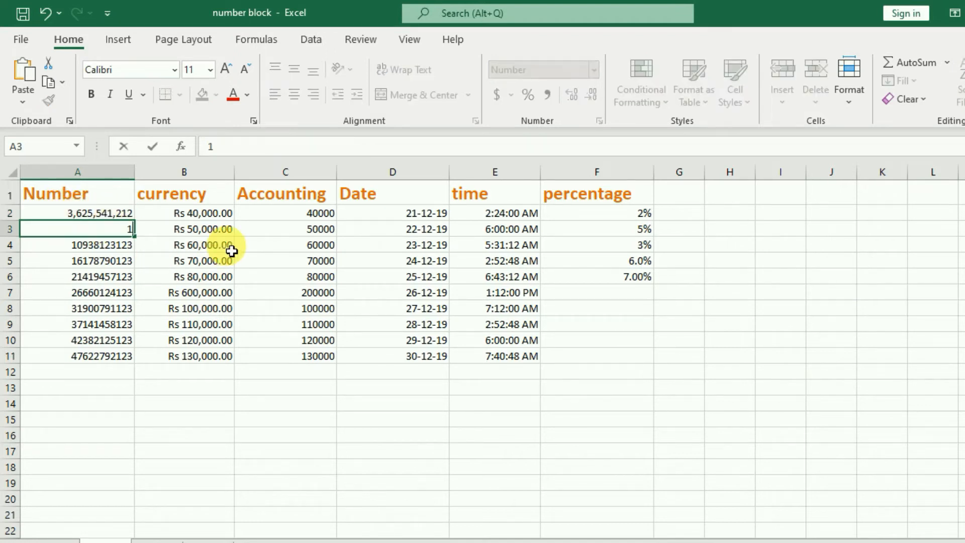
text(0000)
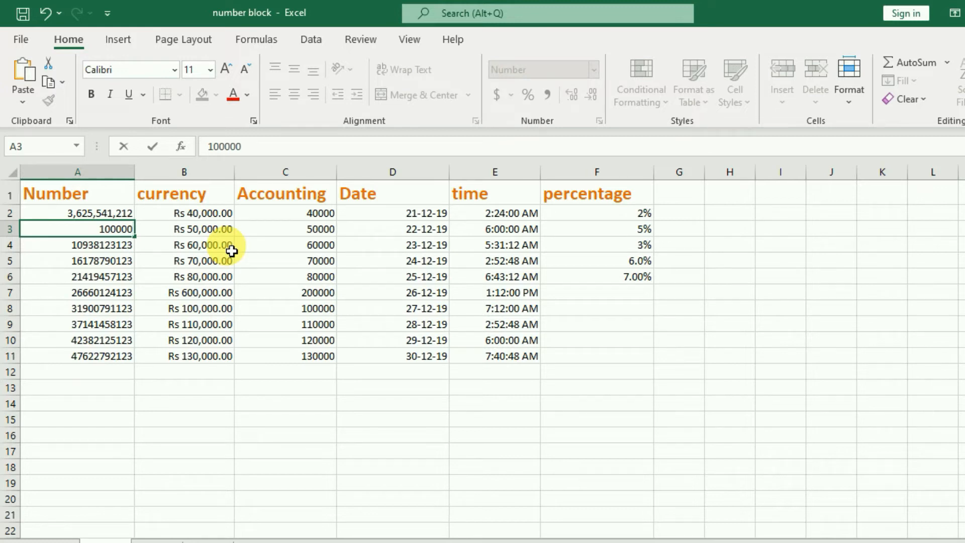
text(0)
key(BackSpace)
key(Return)
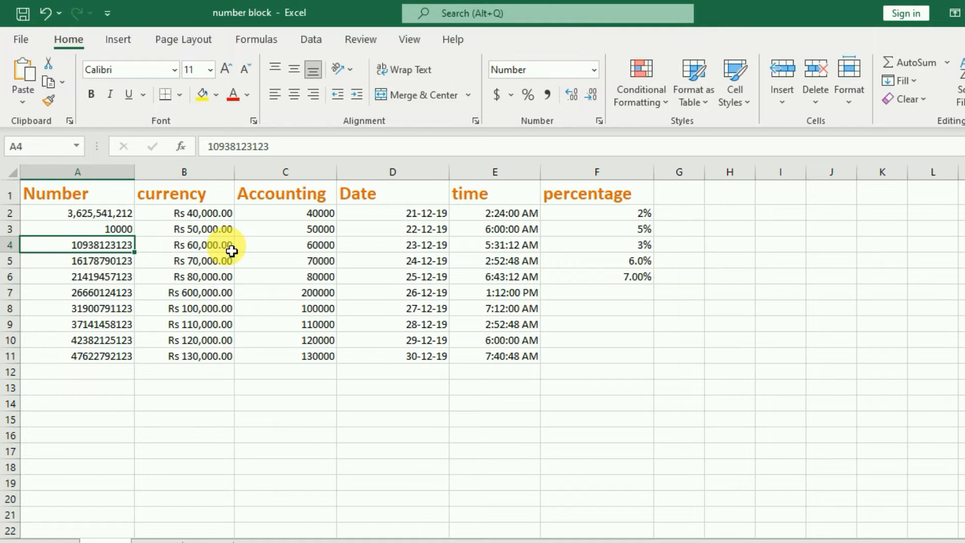
- Turn on the 1000 separator in the Number format of cell A3
click(123, 230)
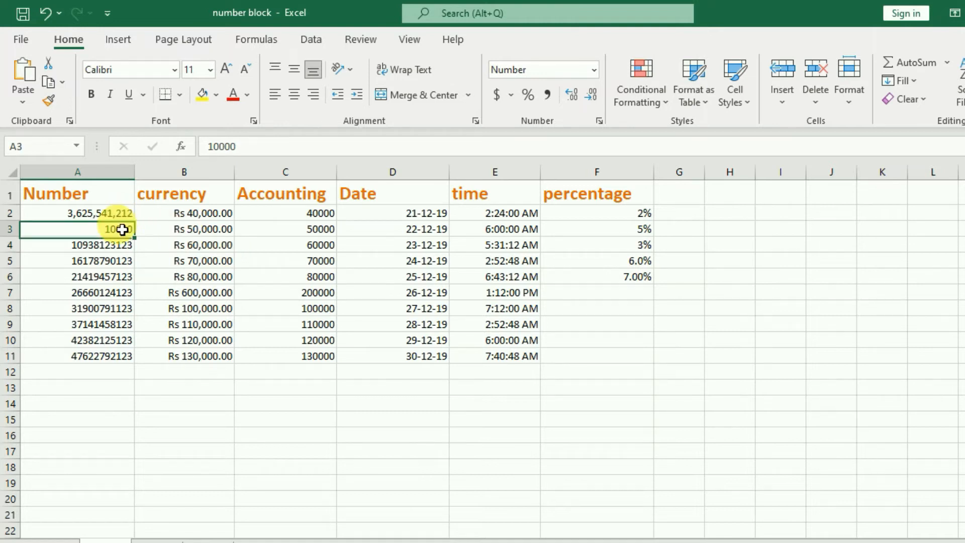
click(604, 123)
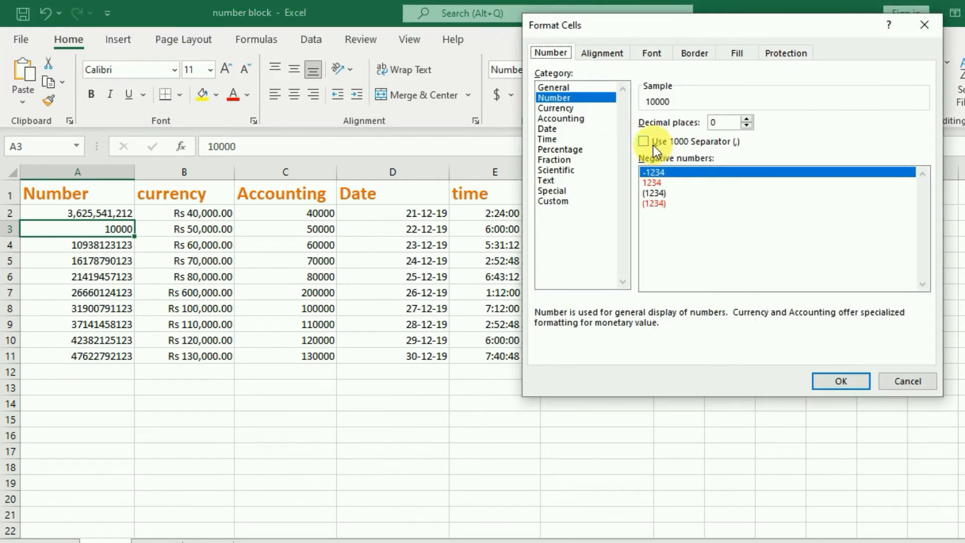
click(646, 145)
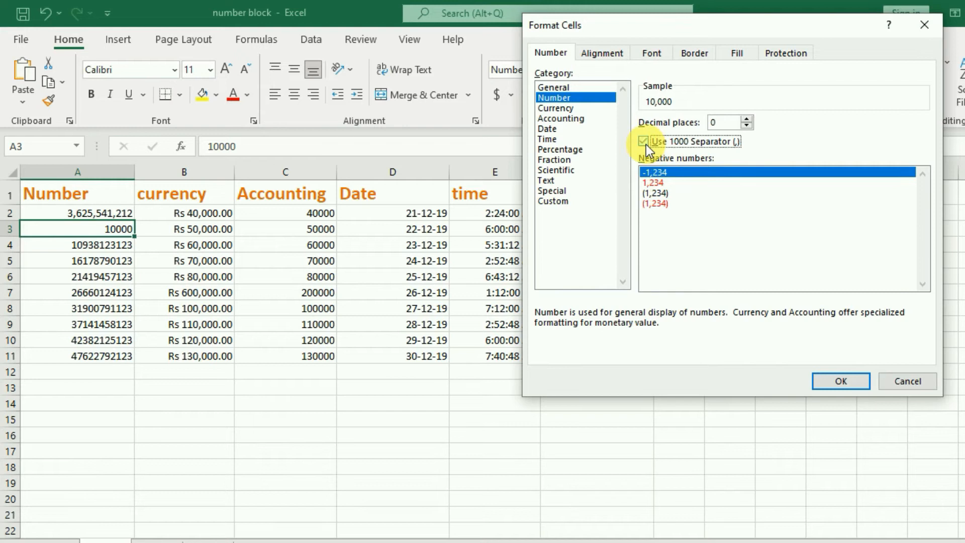
click(838, 382)
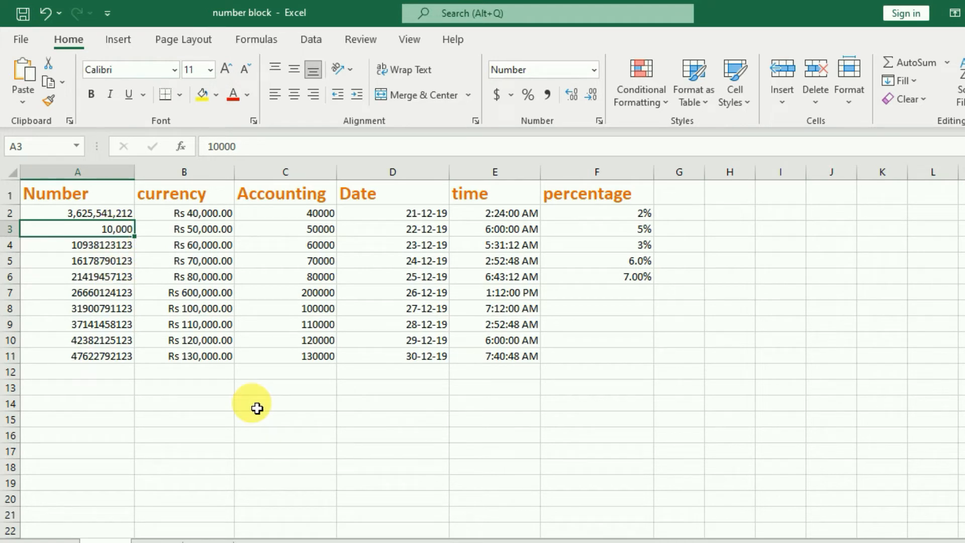
- Format cells C2:C11 in the Accounting column as Accounting with the $ symbol and two decimal places
click(307, 216)
click(314, 306)
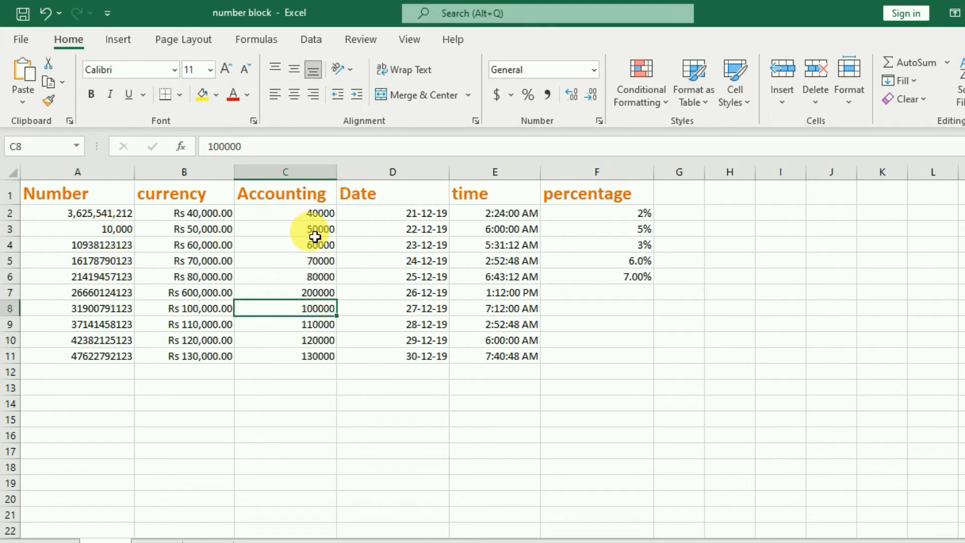
click(599, 120)
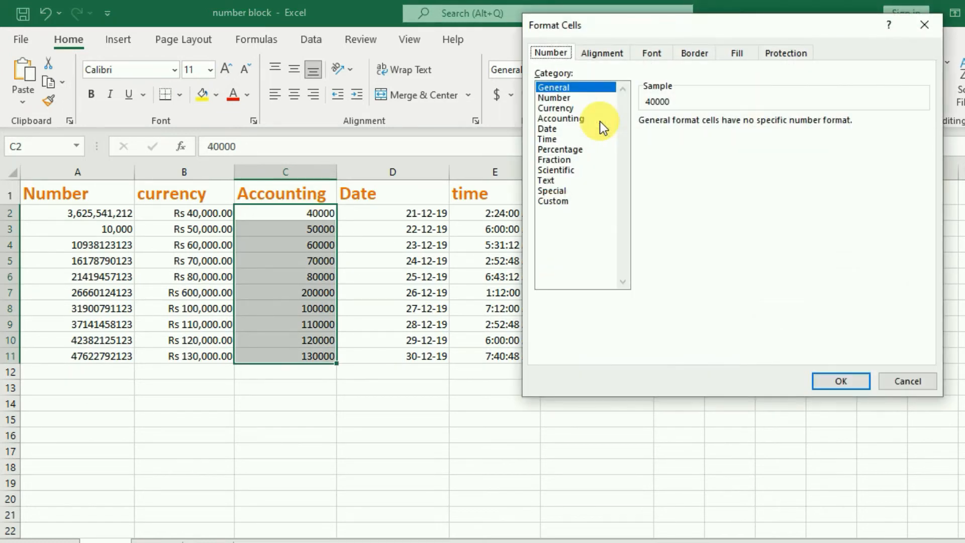
click(566, 118)
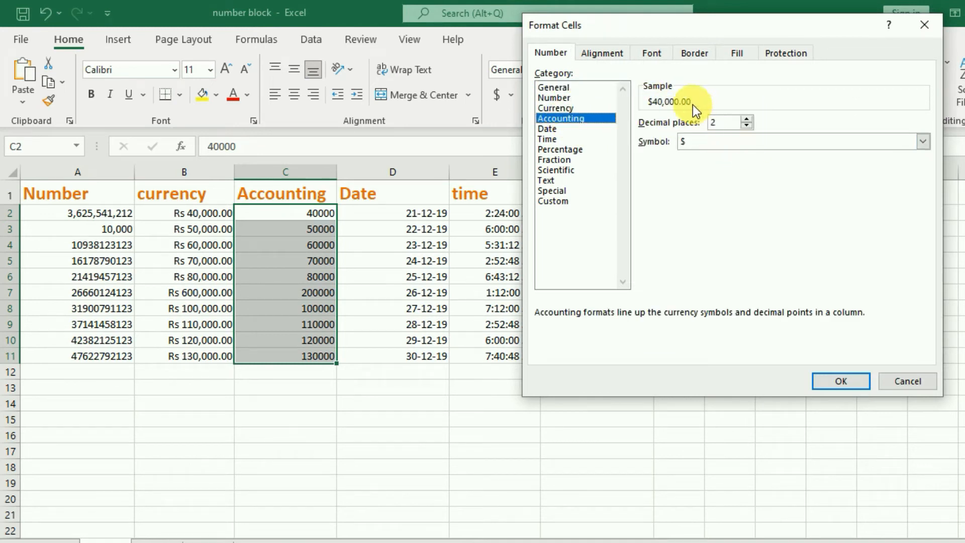
click(840, 386)
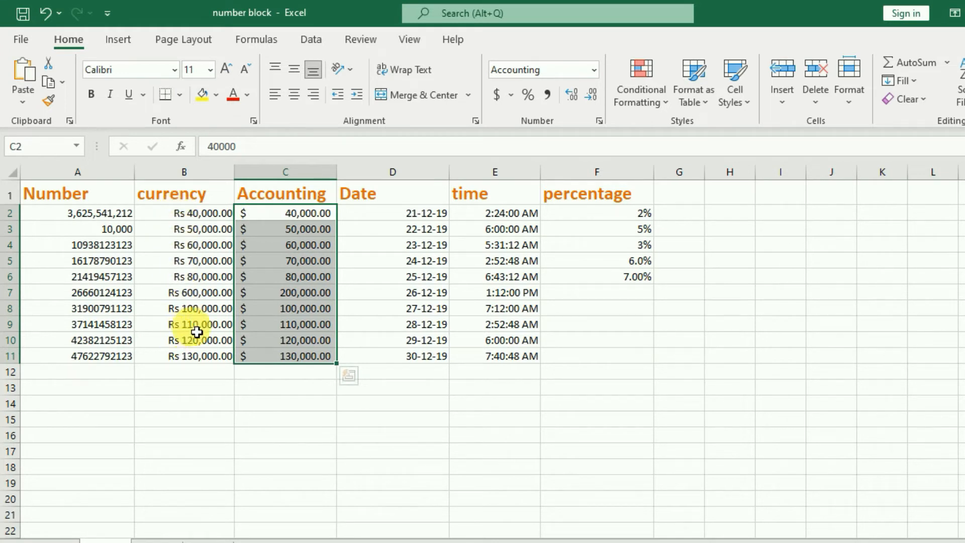
- Replace the currency and accounting values in cells B6:C7 with 0 to compare how the two formats display zero
click(205, 297)
click(221, 282)
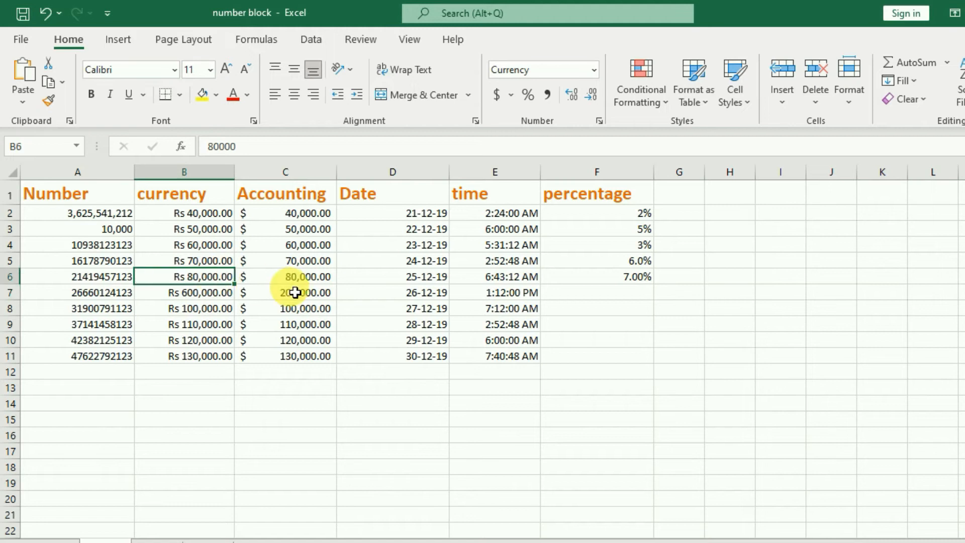
text(0)
key(Return)
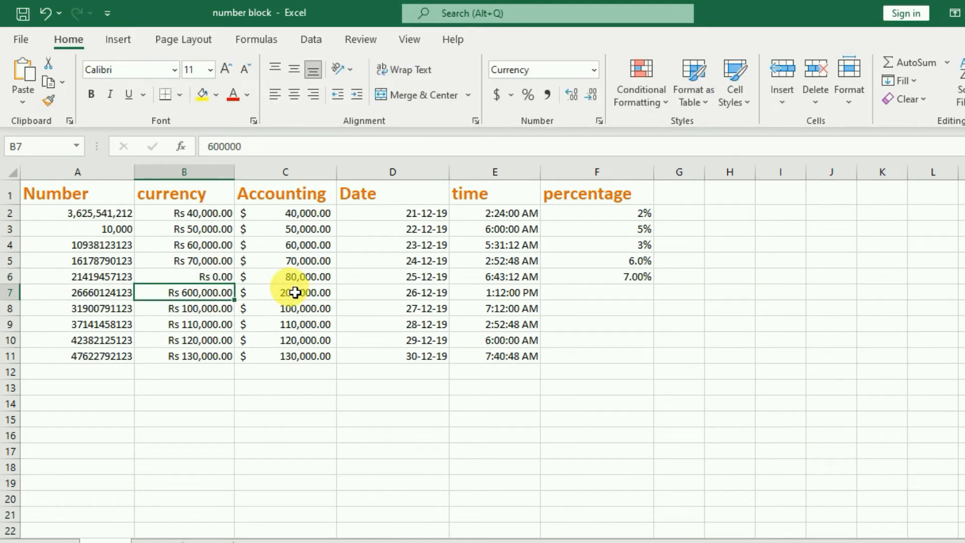
key(Right)
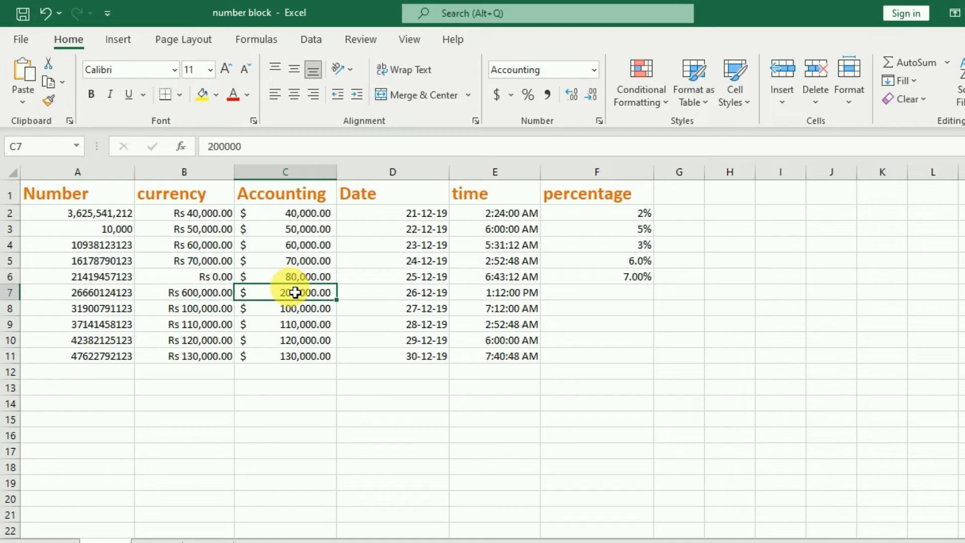
key(Up)
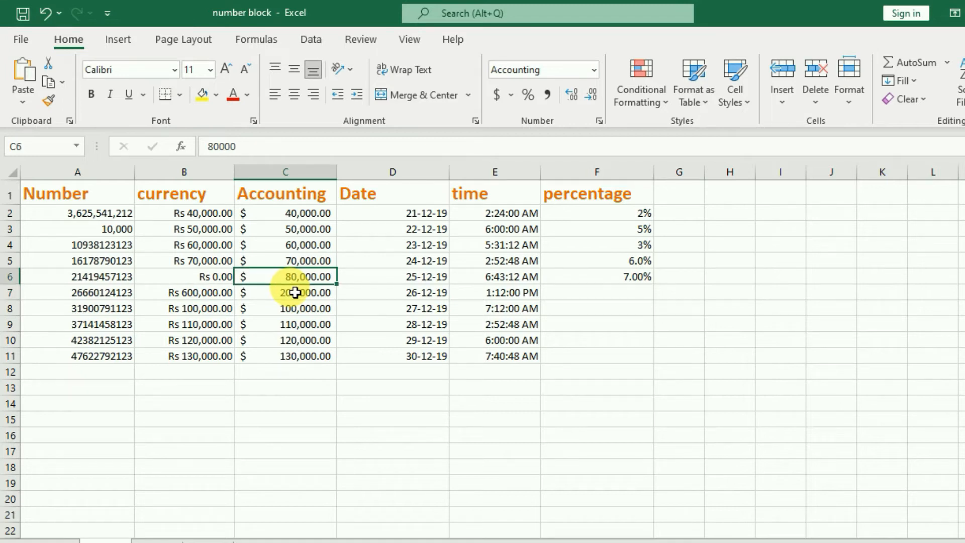
text(0)
key(Return)
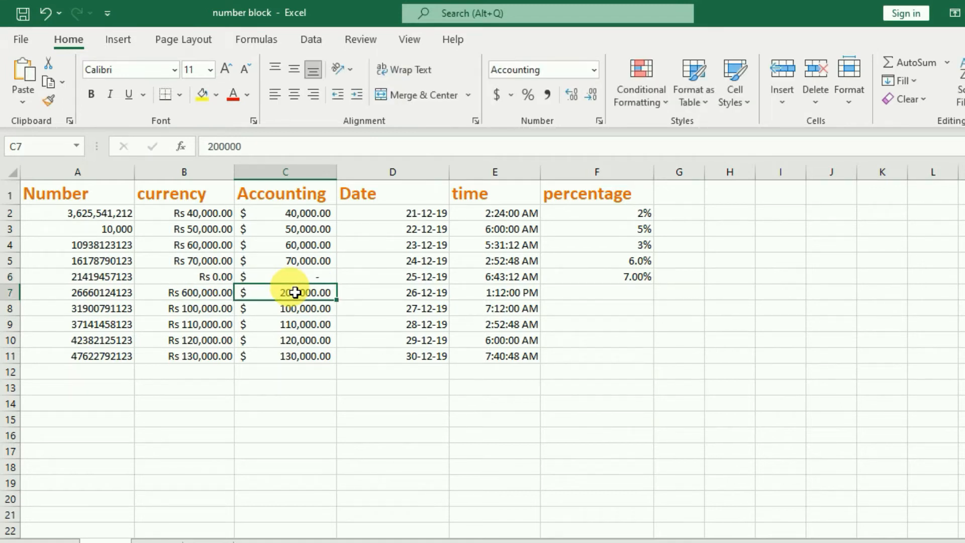
click(323, 281)
click(213, 282)
click(301, 276)
click(211, 277)
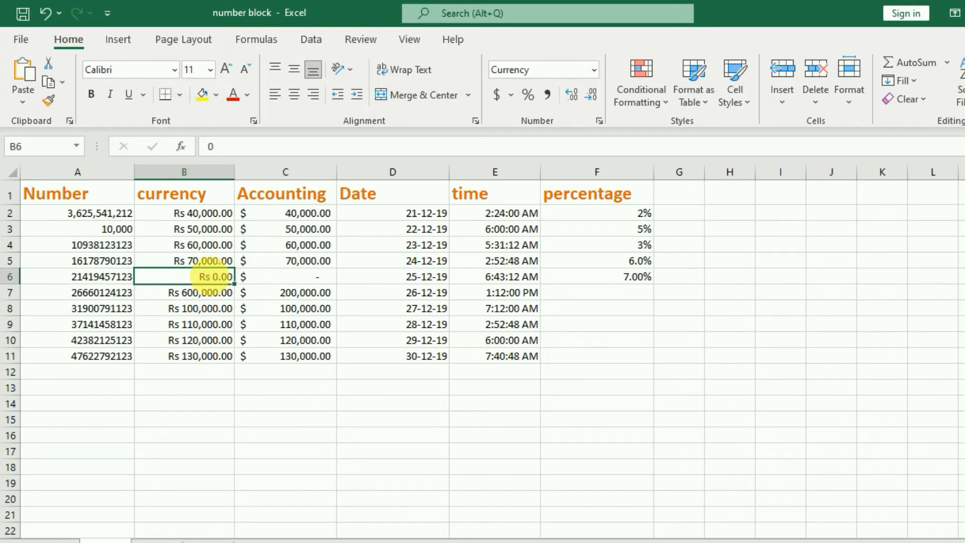
click(308, 281)
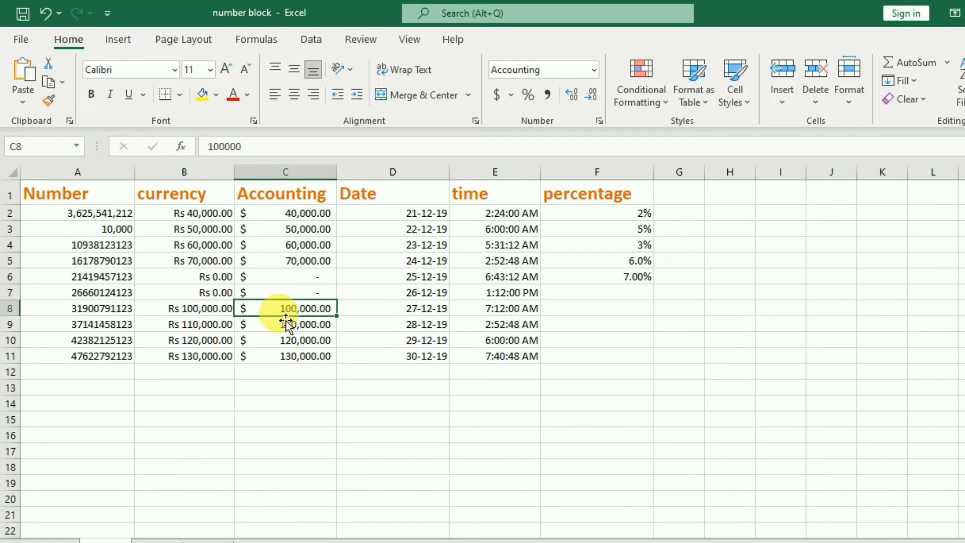
- Change the Accounting symbol of cells C2:C5 to ₽ Sakha
drag(291, 213, 290, 262)
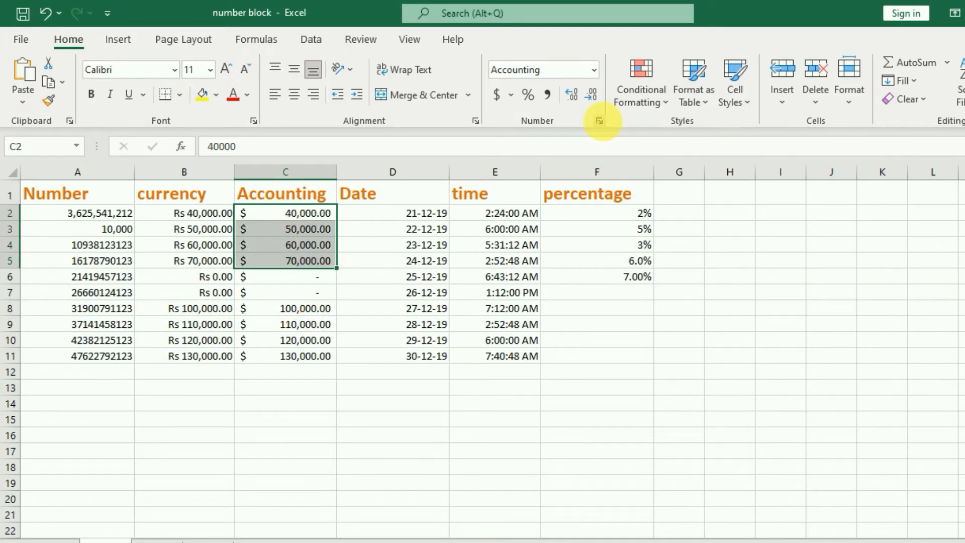
click(599, 121)
click(923, 142)
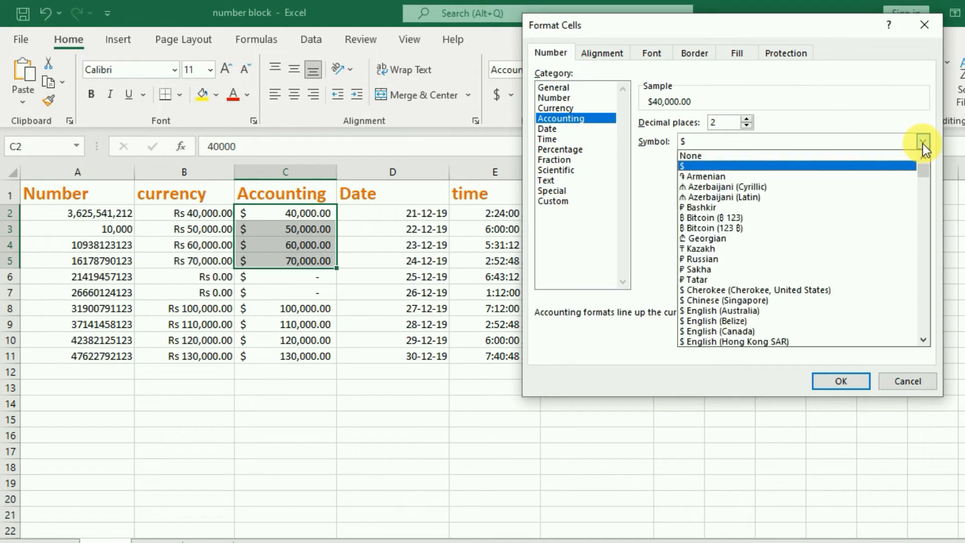
scroll(751, 216, down, 3)
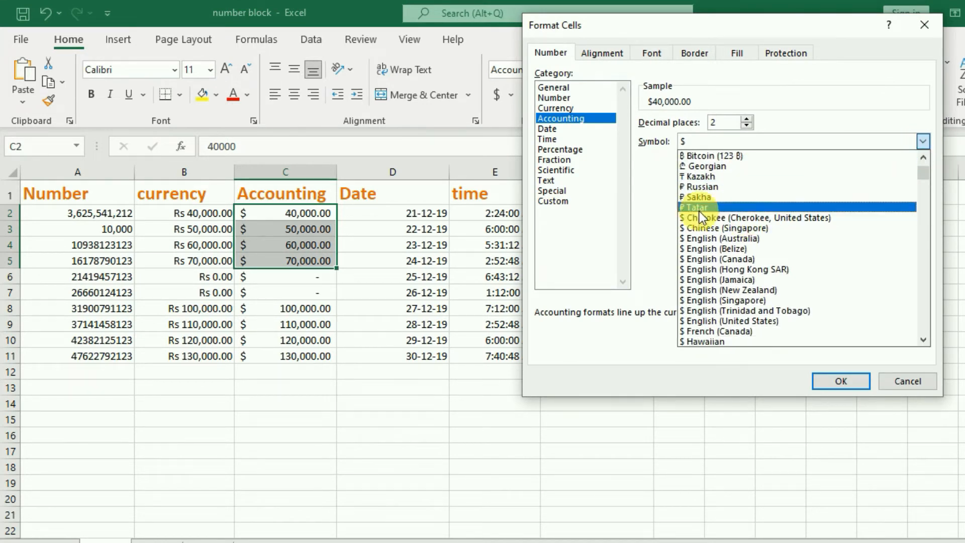
click(697, 198)
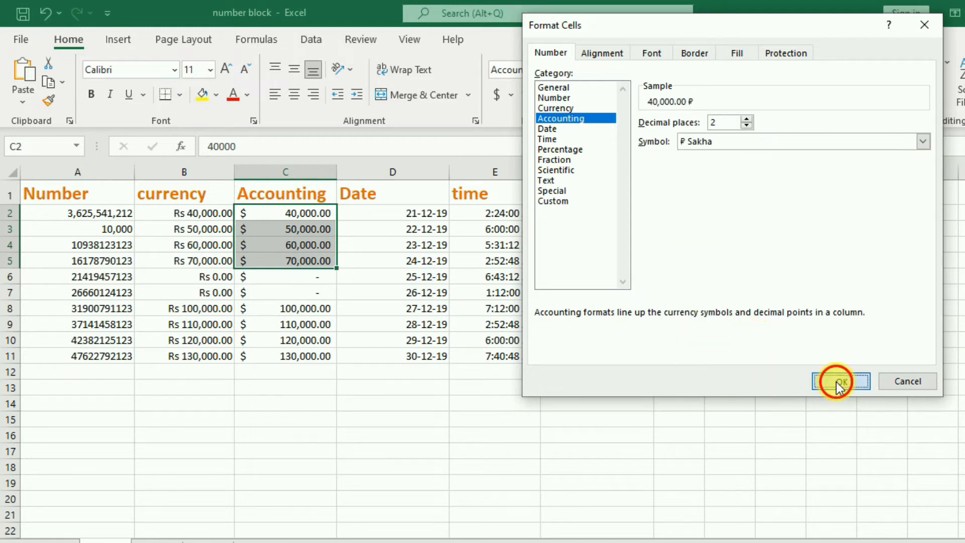
click(837, 381)
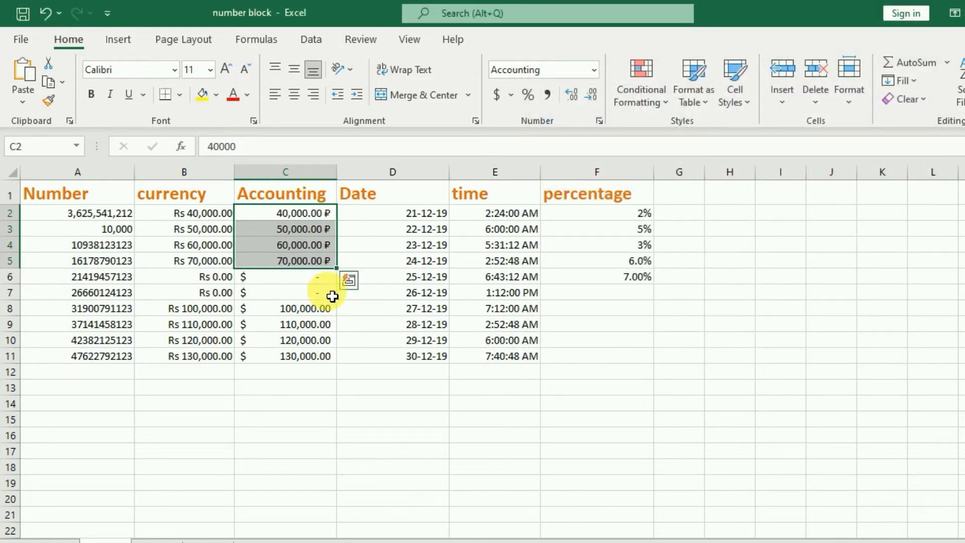
click(296, 215)
click(297, 262)
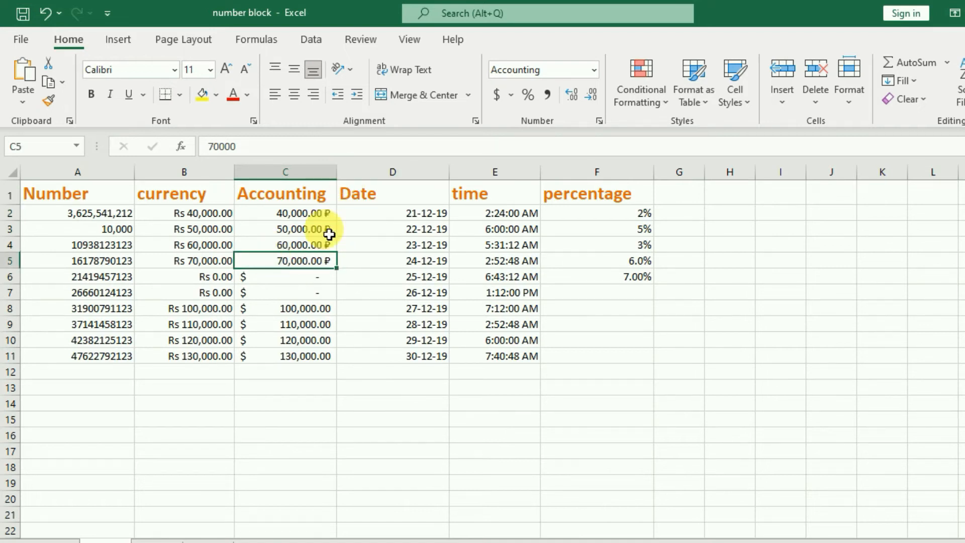
click(386, 405)
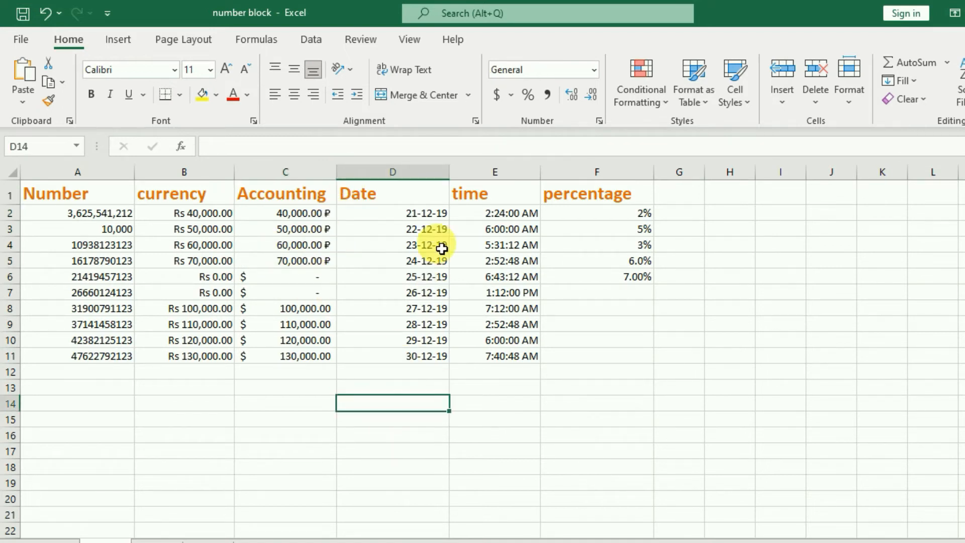
- Delete the dates in cells D2:D11 of the Date column
click(416, 213)
click(416, 293)
click(418, 362)
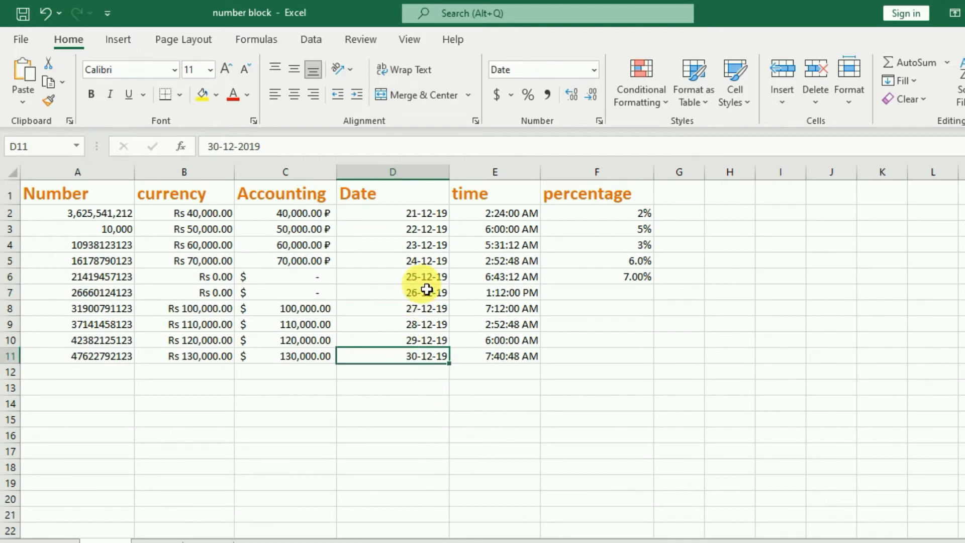
drag(431, 213, 437, 358)
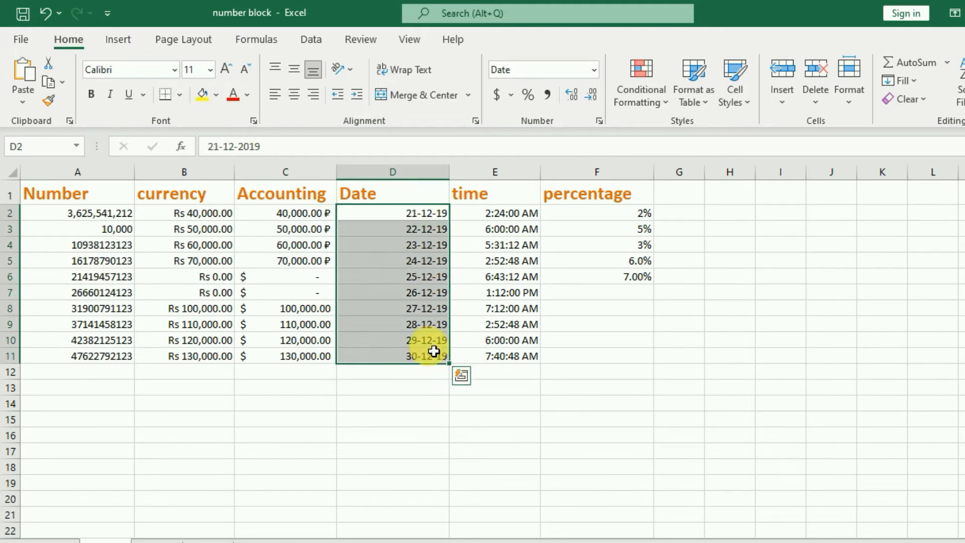
key(Delete)
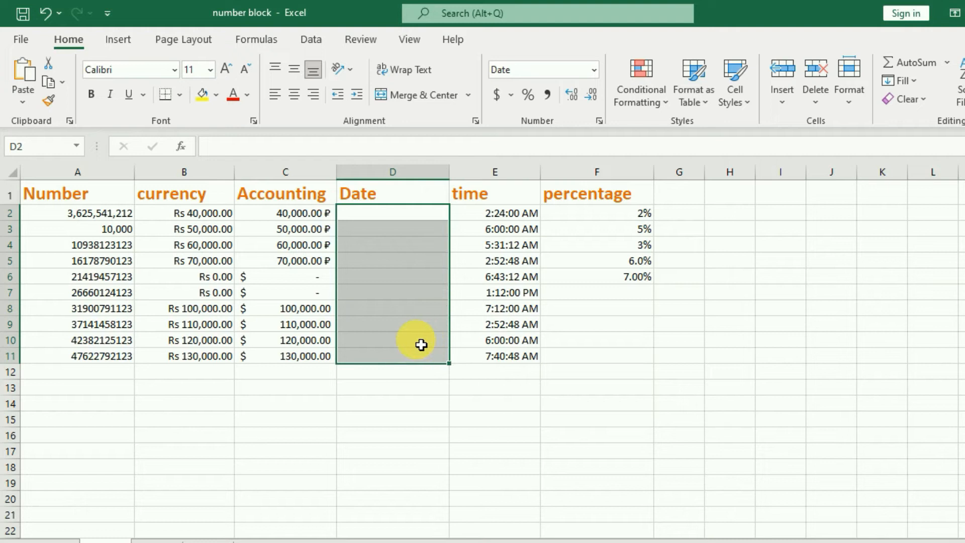
- Enter the date 25-04-2022 in cell D2 and fill the date series down to D11
click(411, 293)
click(392, 215)
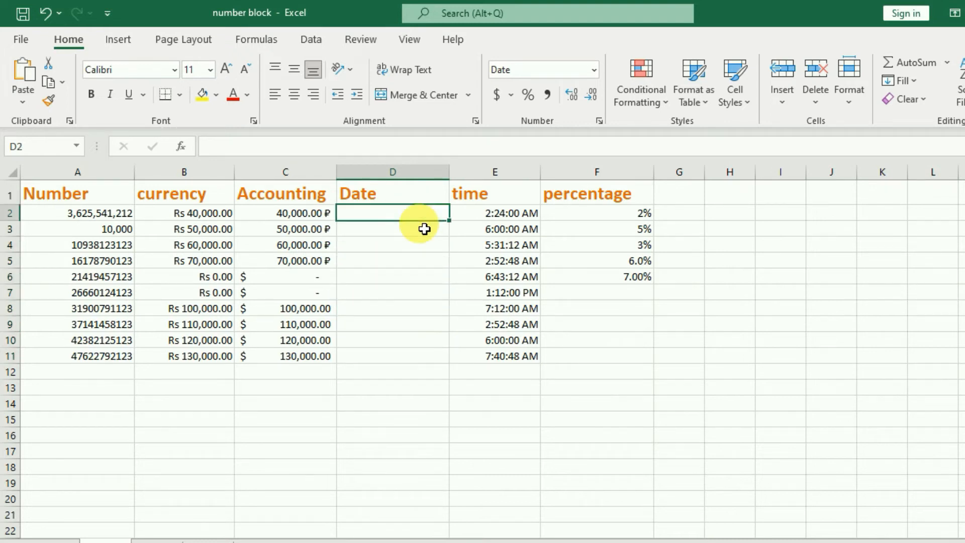
text(25-04-2022)
key(Return)
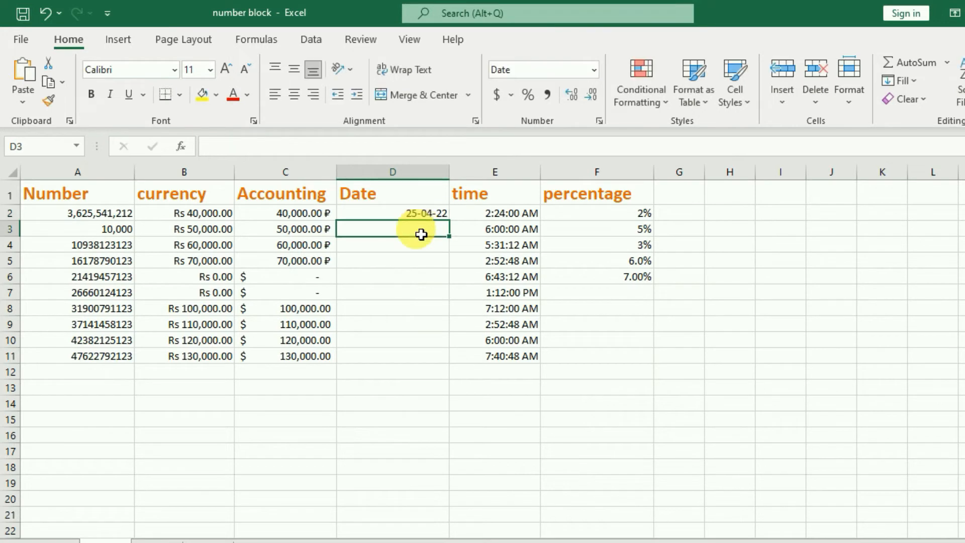
click(416, 215)
drag(449, 220, 459, 364)
click(424, 219)
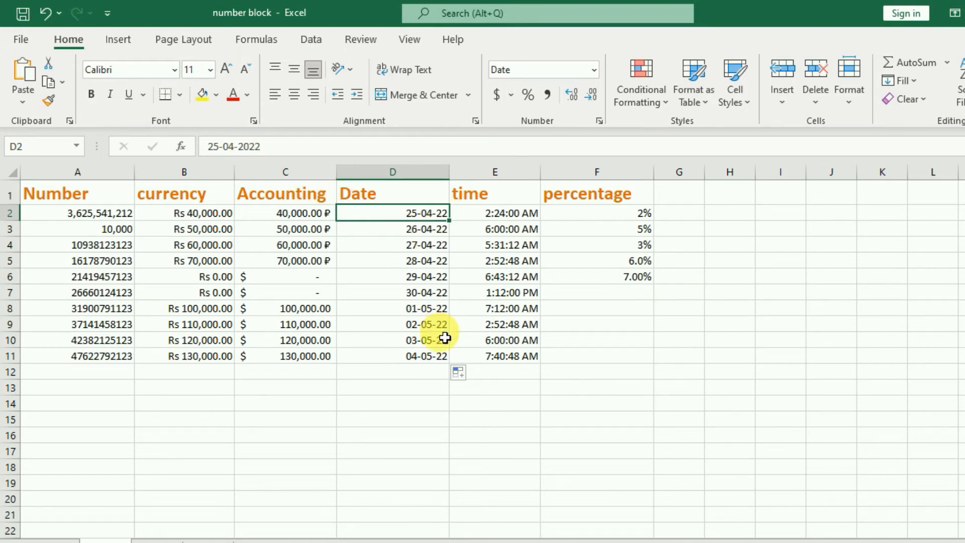
- Format the dates in cells D2:D11 with the Date type 3-14-12
click(422, 230)
click(427, 292)
click(431, 220)
drag(431, 220, 438, 354)
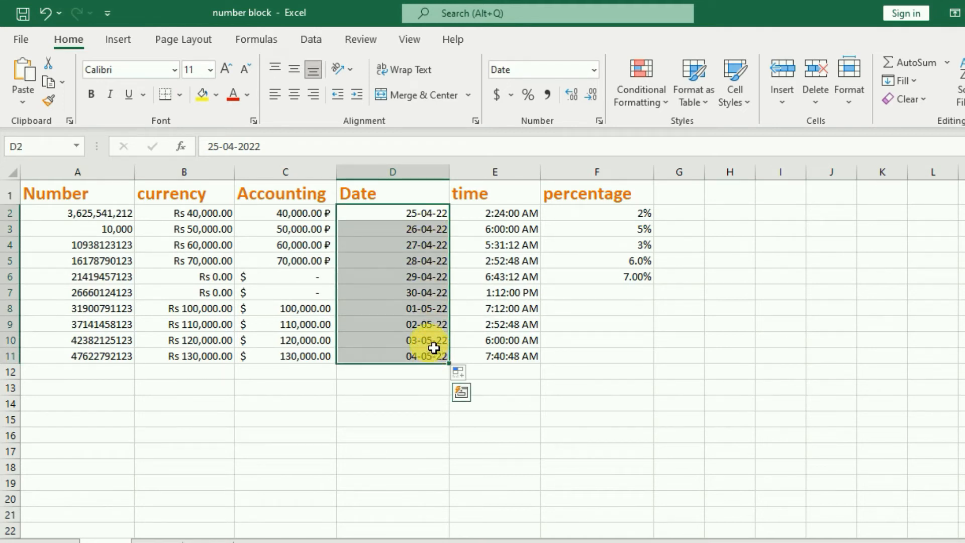
click(603, 119)
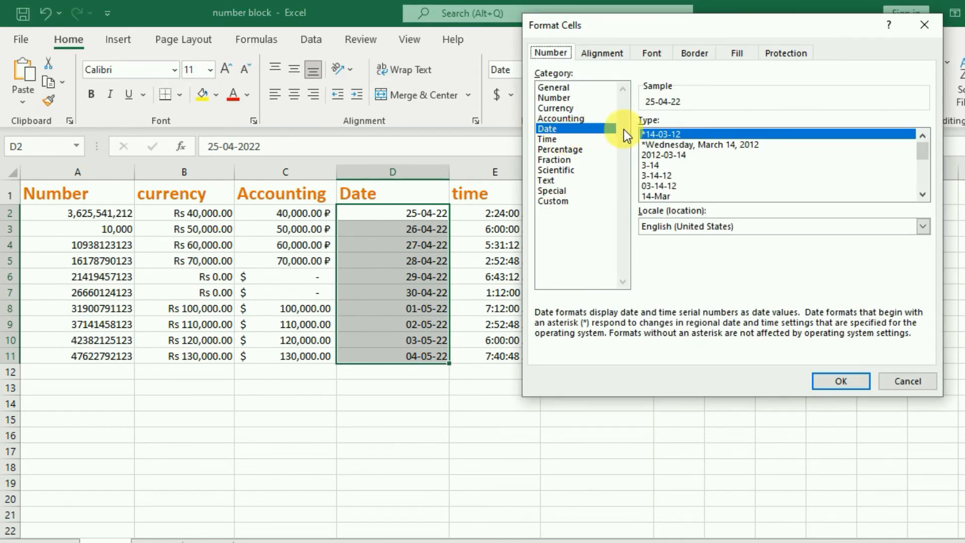
scroll(691, 152, down, 3)
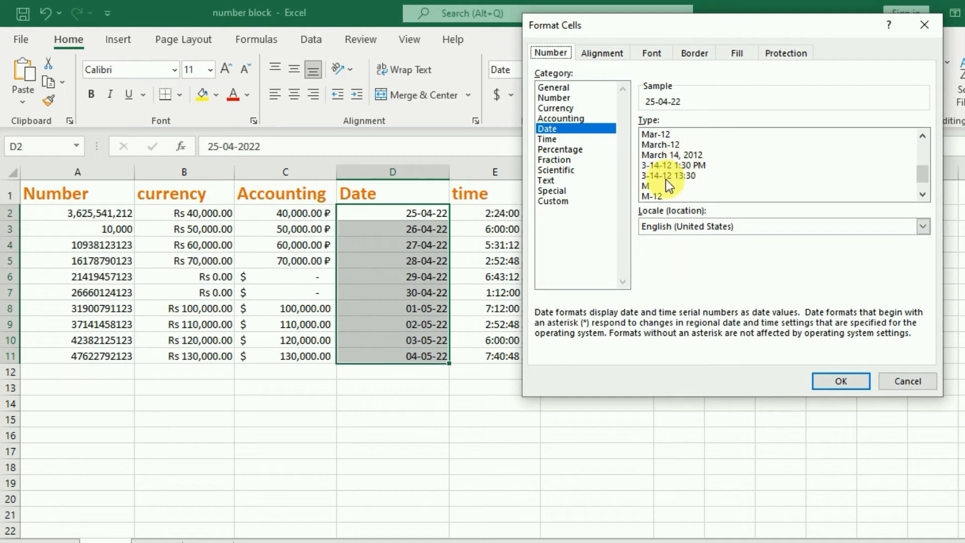
scroll(667, 182, up, 2)
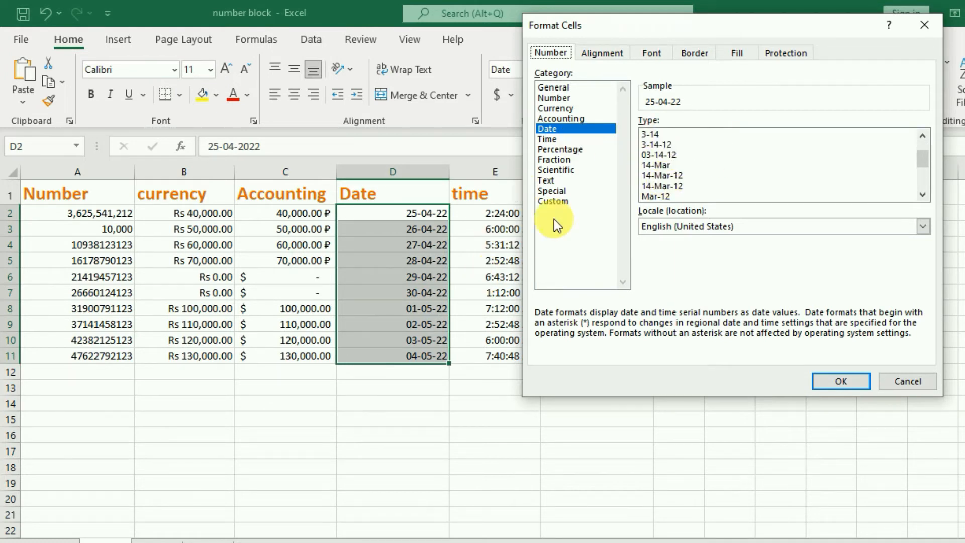
click(669, 146)
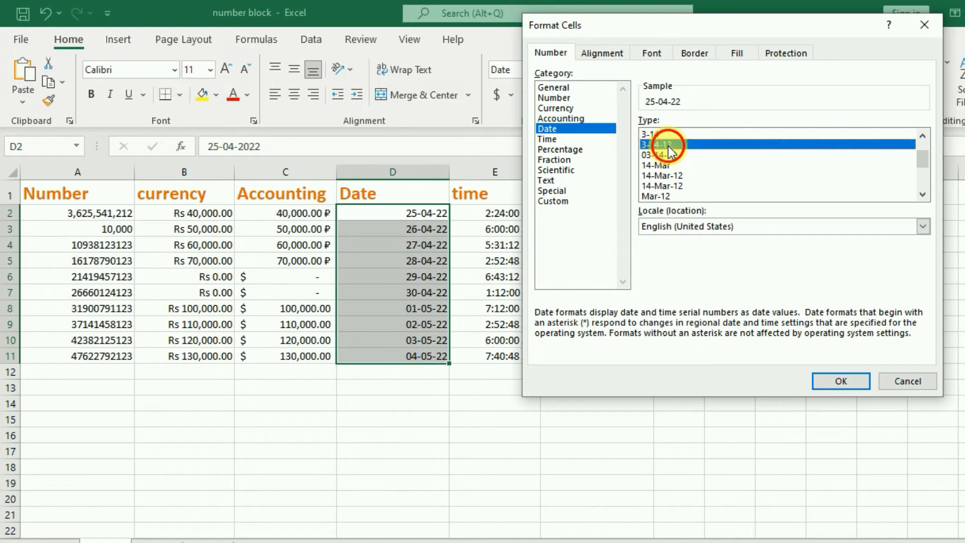
click(843, 382)
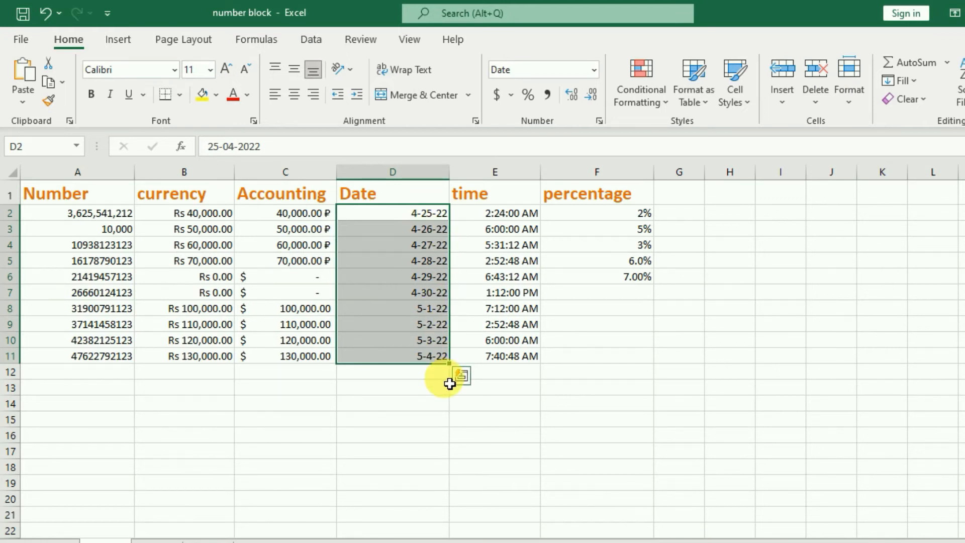
- Apply the custom number format mm-dd-yyyy to the dates in cells D2:D11
click(600, 120)
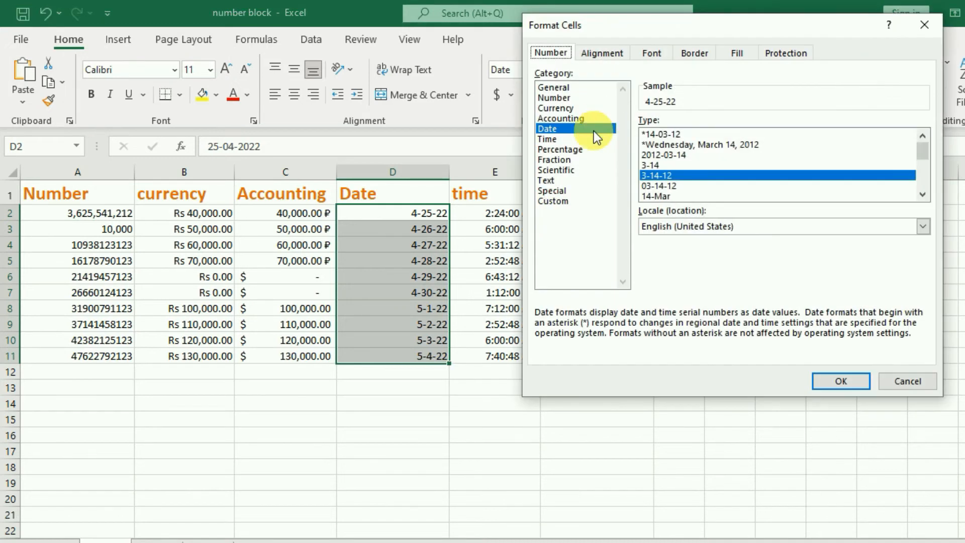
click(544, 200)
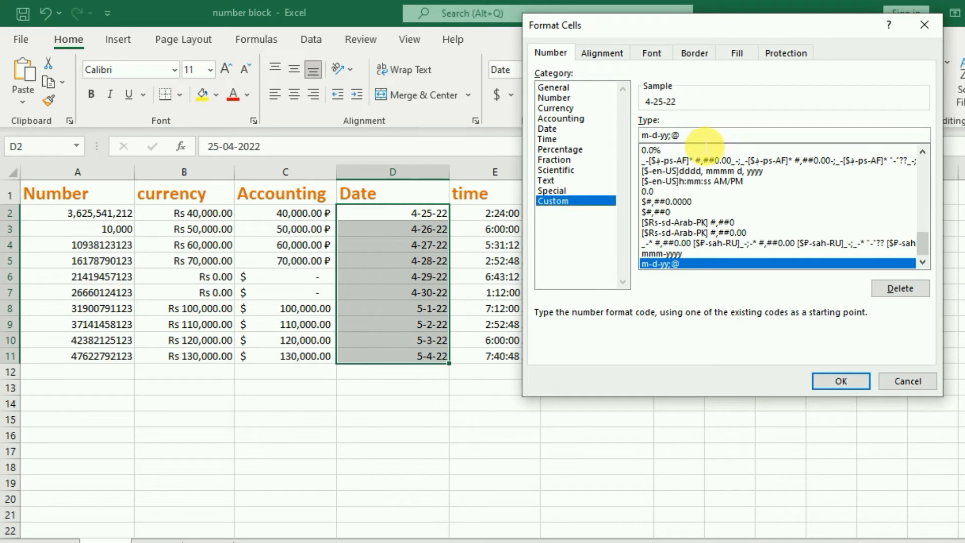
drag(704, 137, 637, 135)
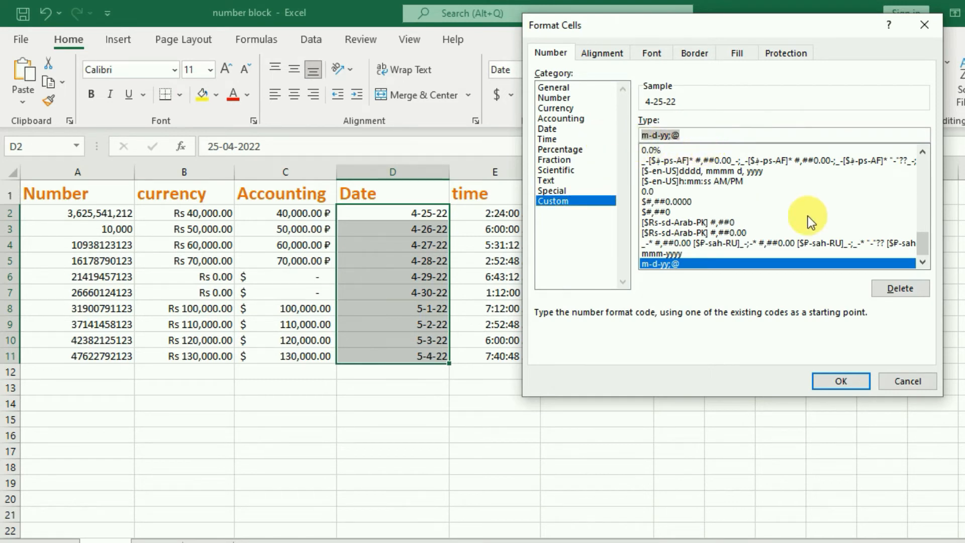
text(mm)
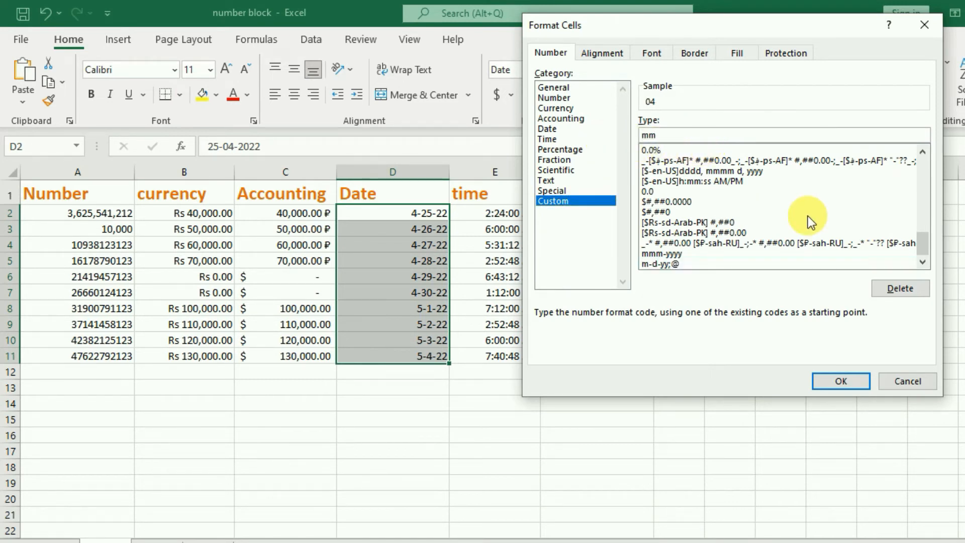
text(-dd-yy)
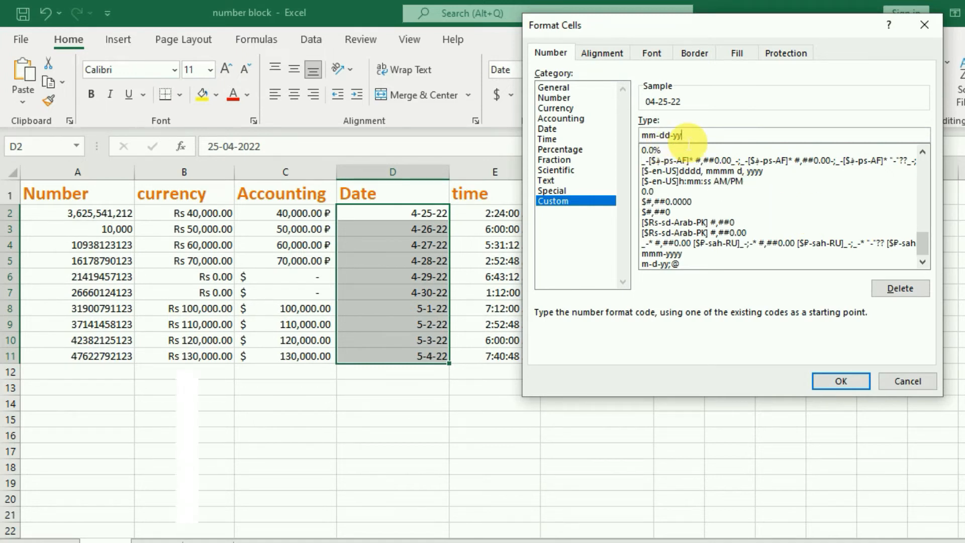
text(yy)
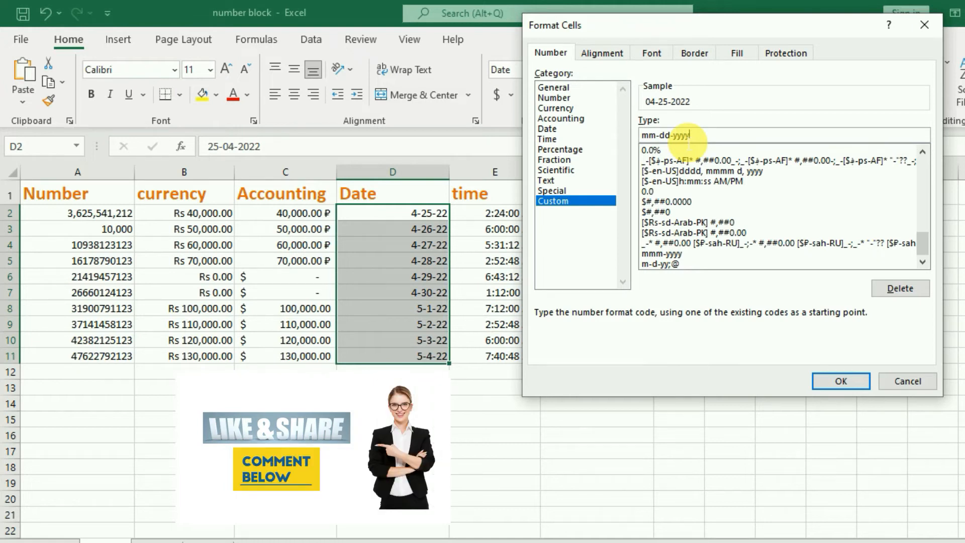
text(y)
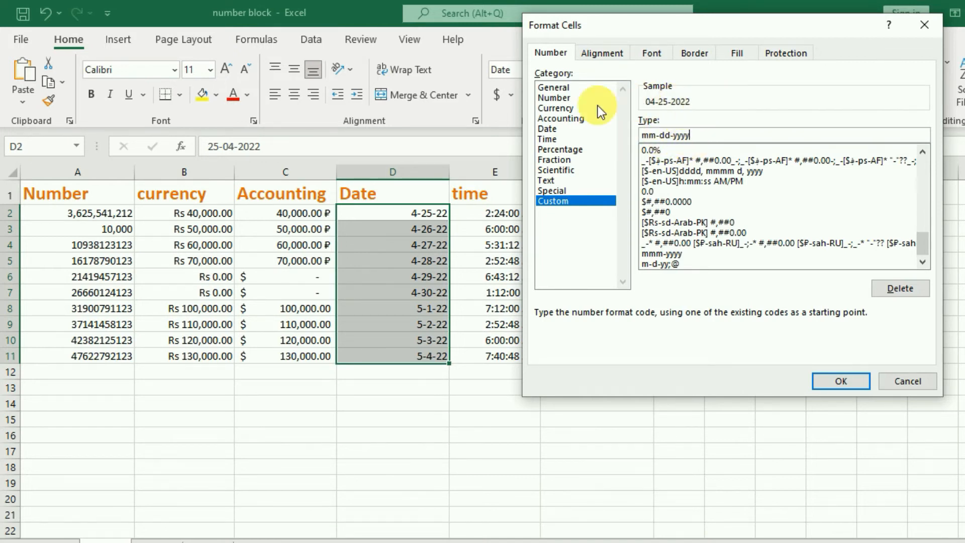
click(836, 385)
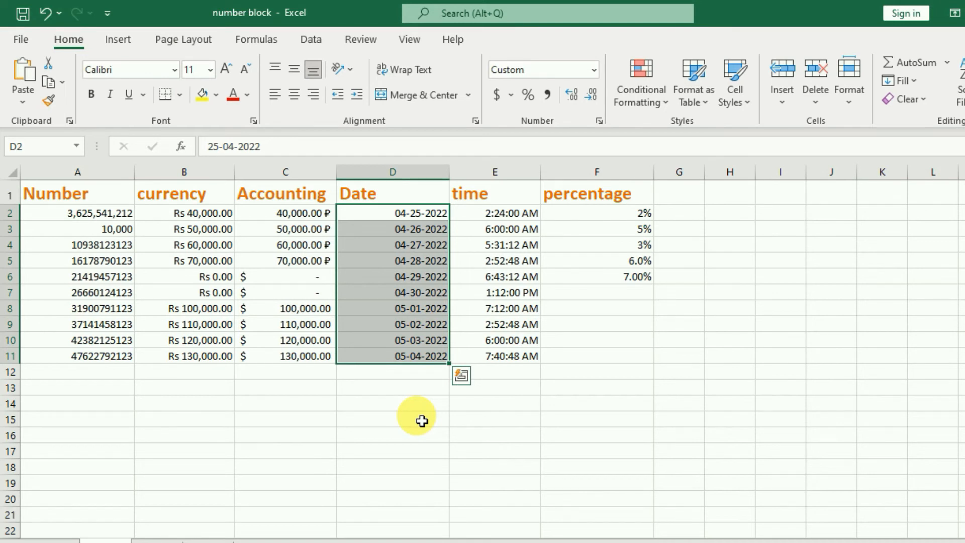
- Change the dates in cells D2:D11 to the existing custom format mmm-yy
click(600, 121)
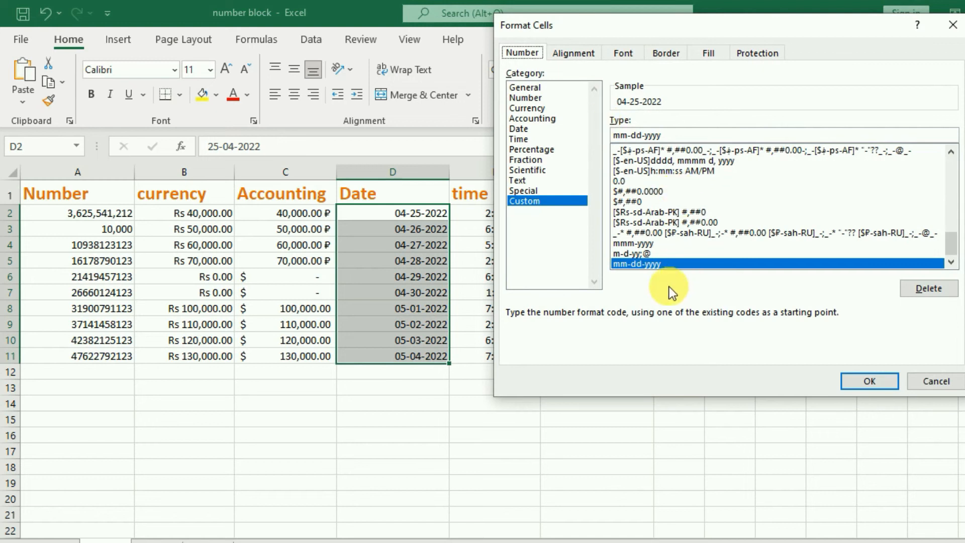
drag(951, 248, 950, 204)
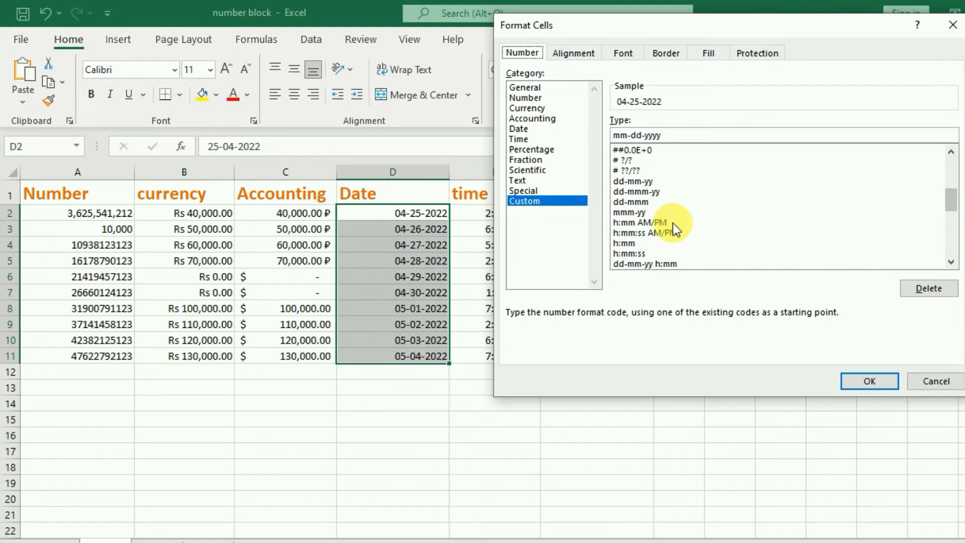
click(627, 213)
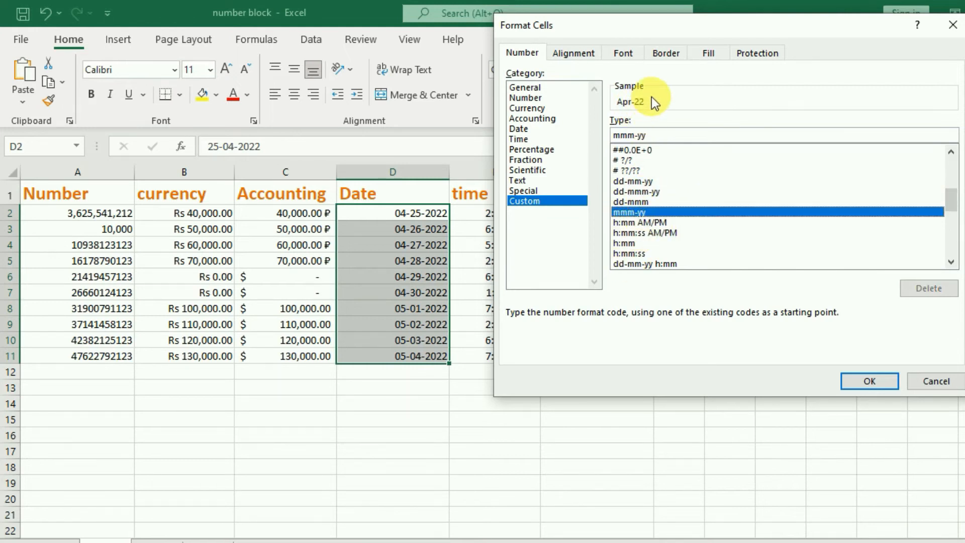
click(860, 382)
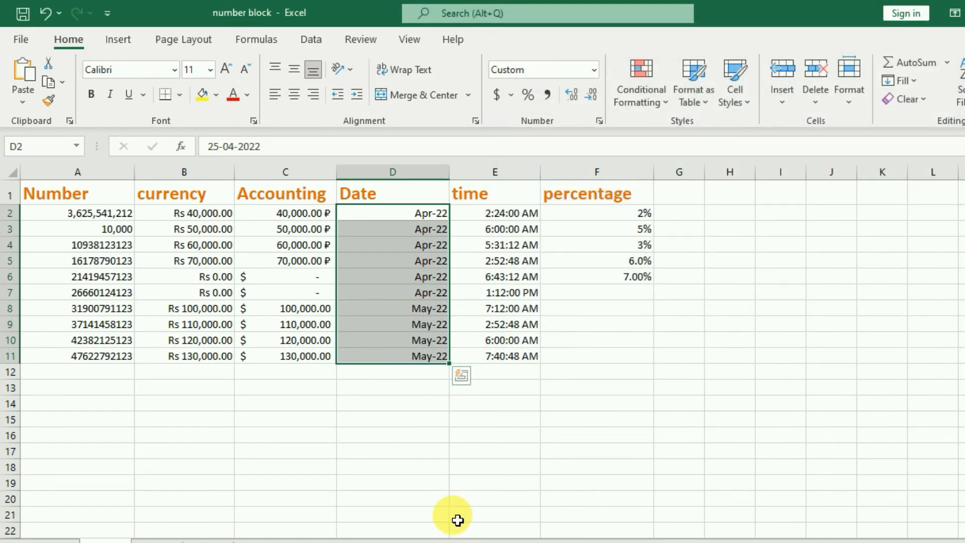
- Apply the custom format dd-mm-yy h:mm to cells D2:D11 to display the time with each date
click(599, 121)
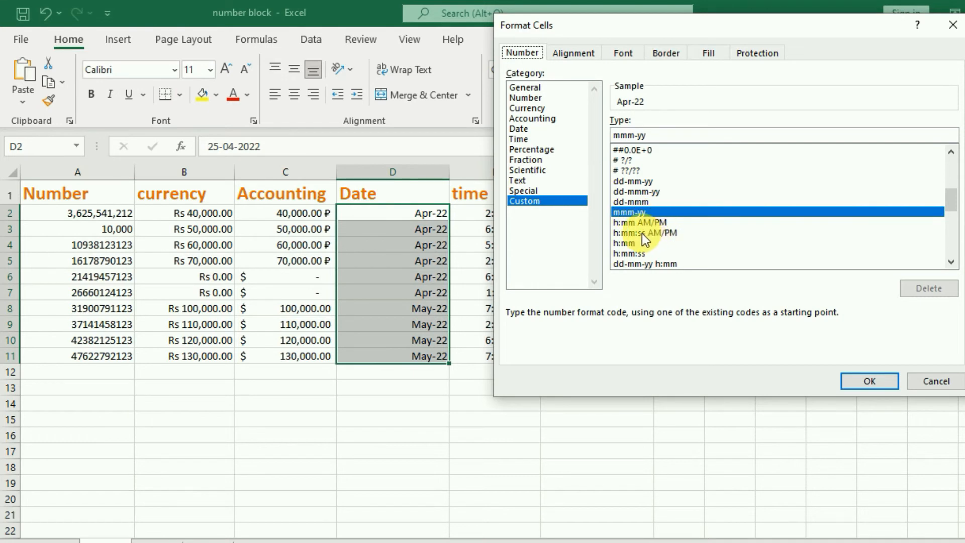
scroll(643, 234, down, 1)
click(639, 232)
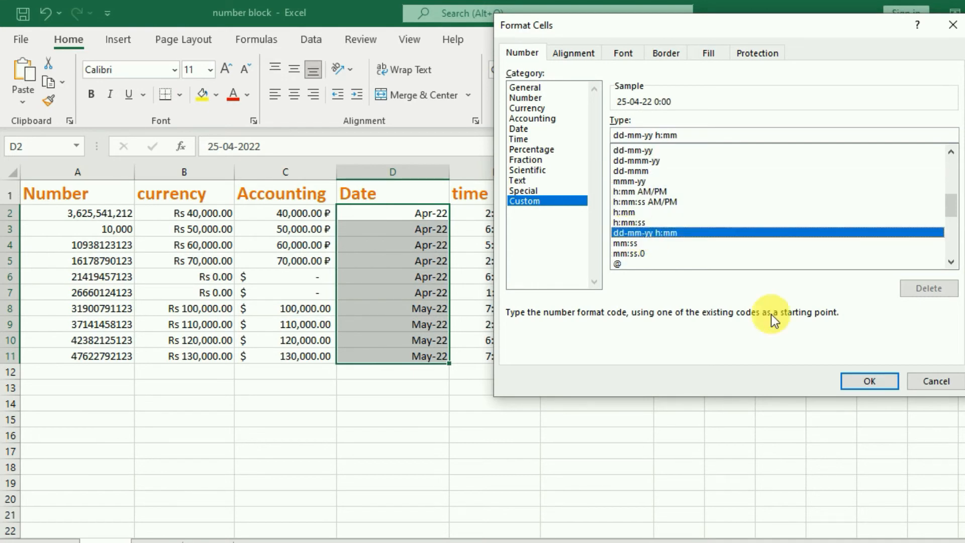
click(862, 382)
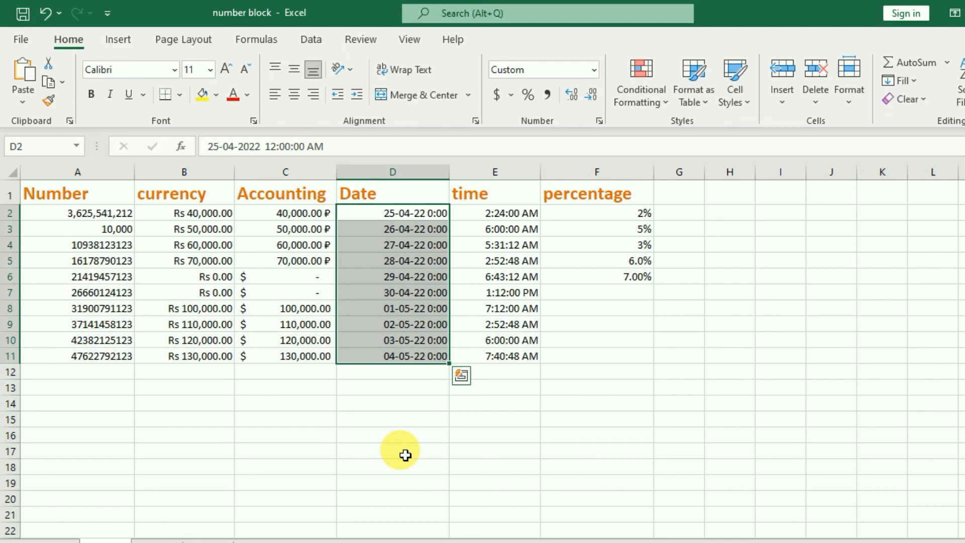
- Switch the dates in cells D2:D11 to the custom format dd-mmm
key(ctrl+1)
click(629, 162)
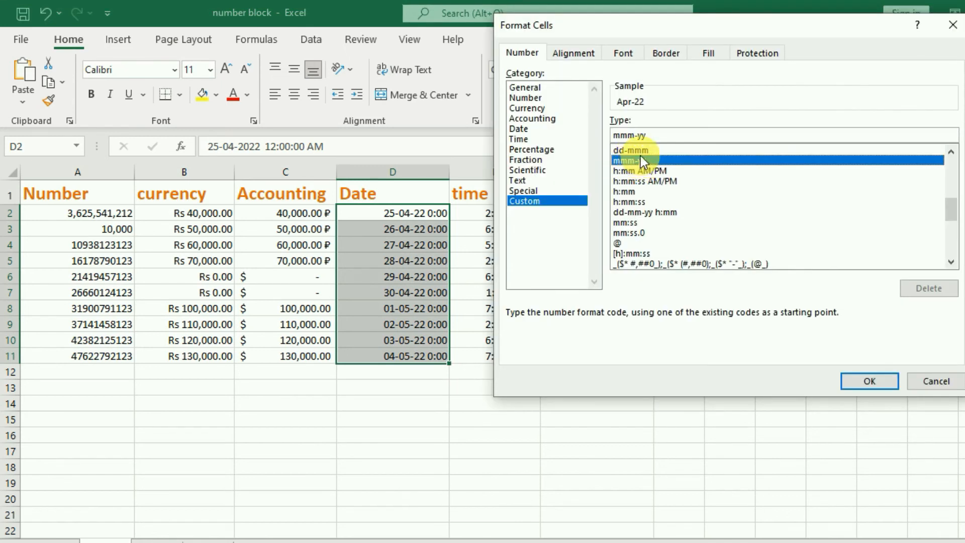
click(647, 151)
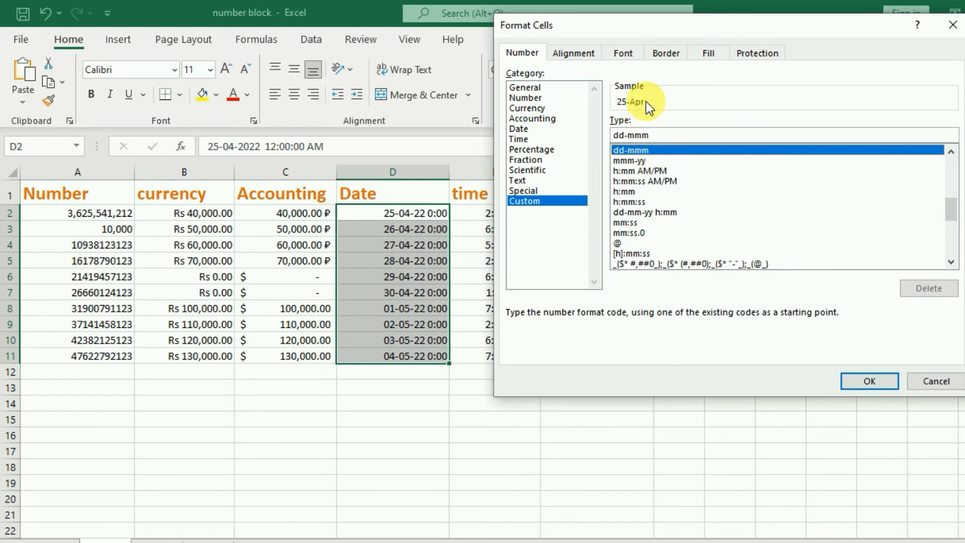
click(858, 382)
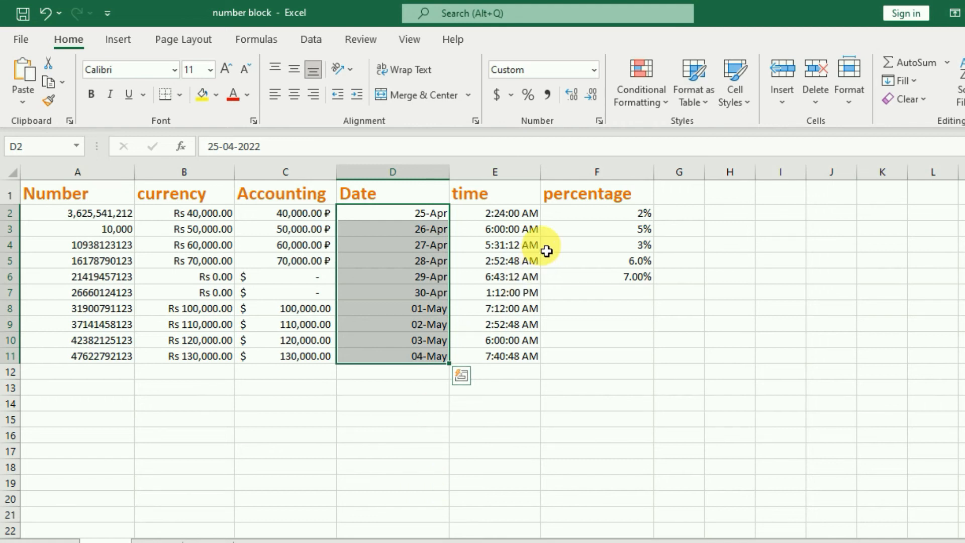
- Set the number format of cells D2:D11 to Short Date
click(595, 72)
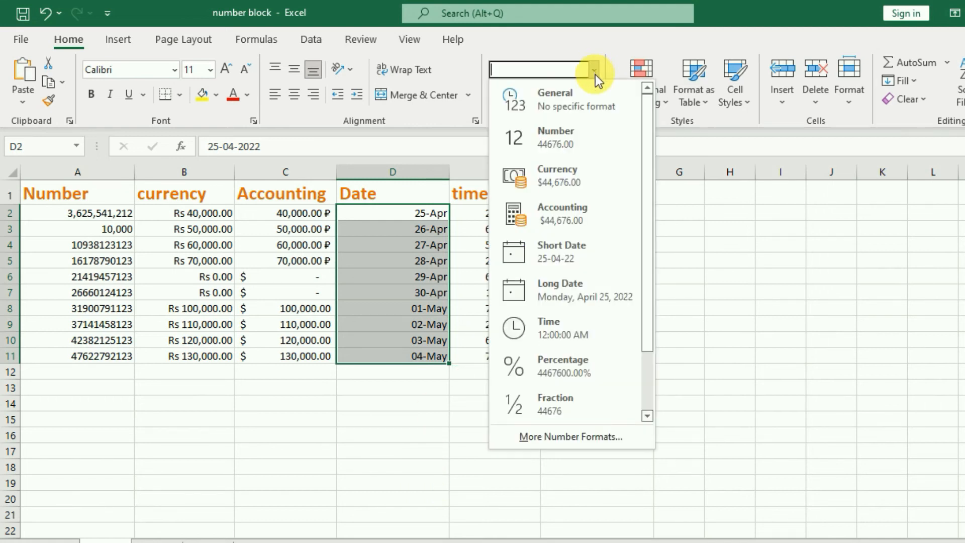
click(553, 262)
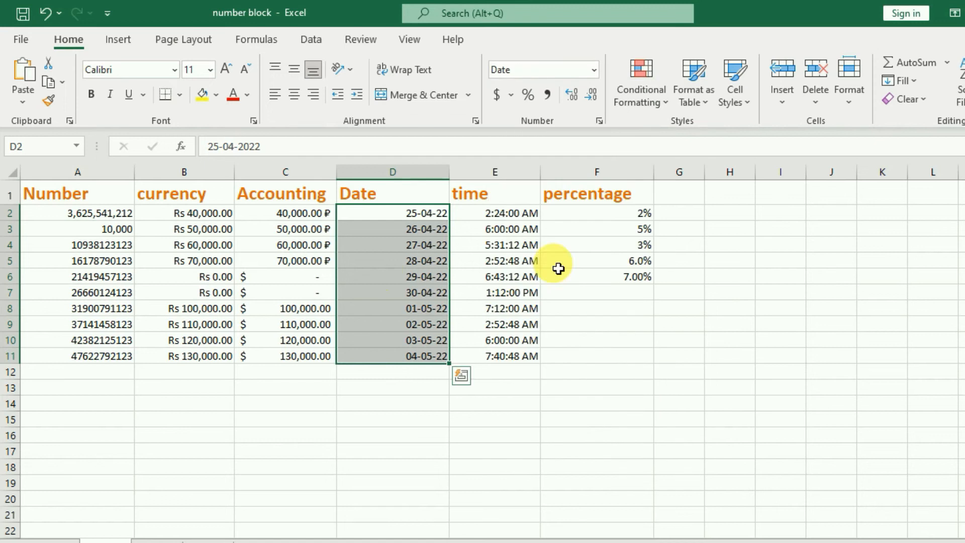
- Set cells D2:D11 to the Long Date format and widen column D to fit the full dates
click(593, 75)
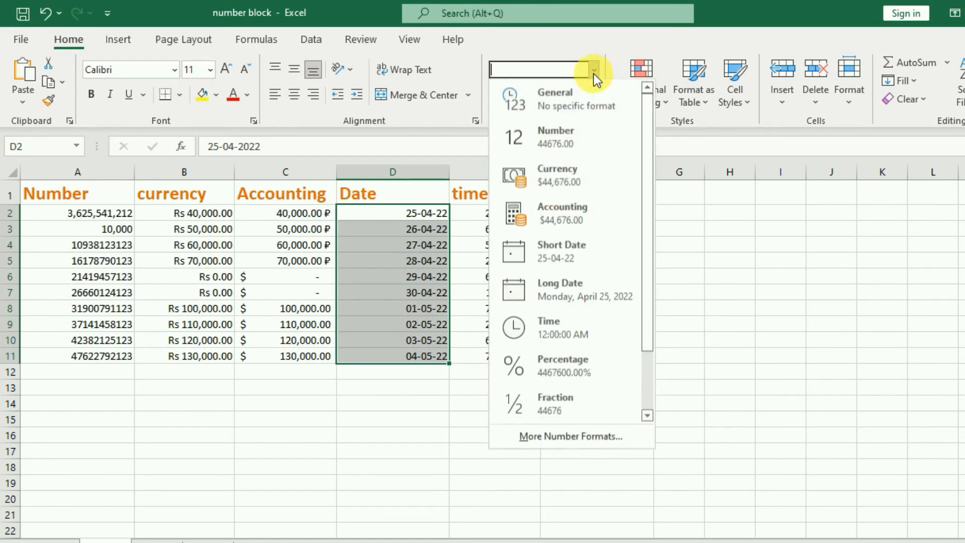
click(571, 294)
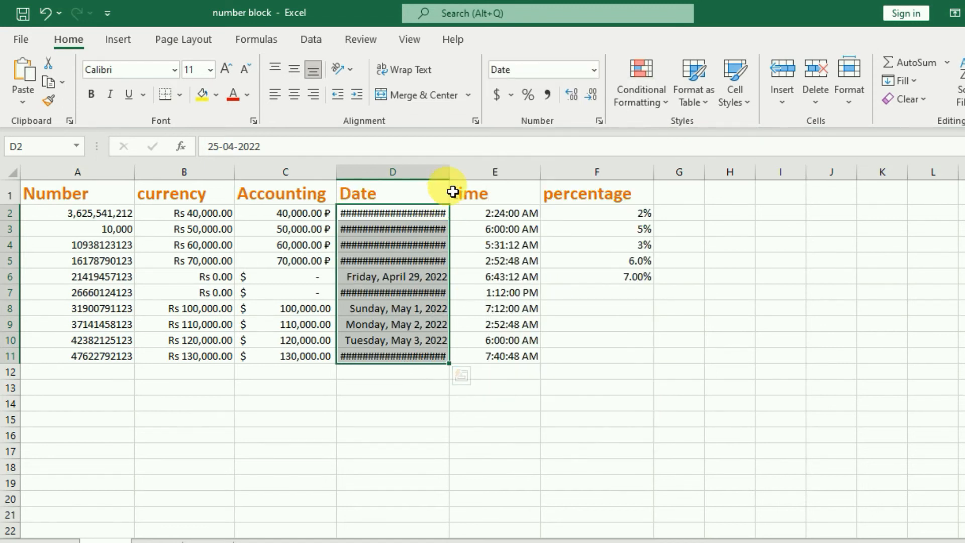
drag(450, 179, 486, 178)
drag(499, 179, 497, 181)
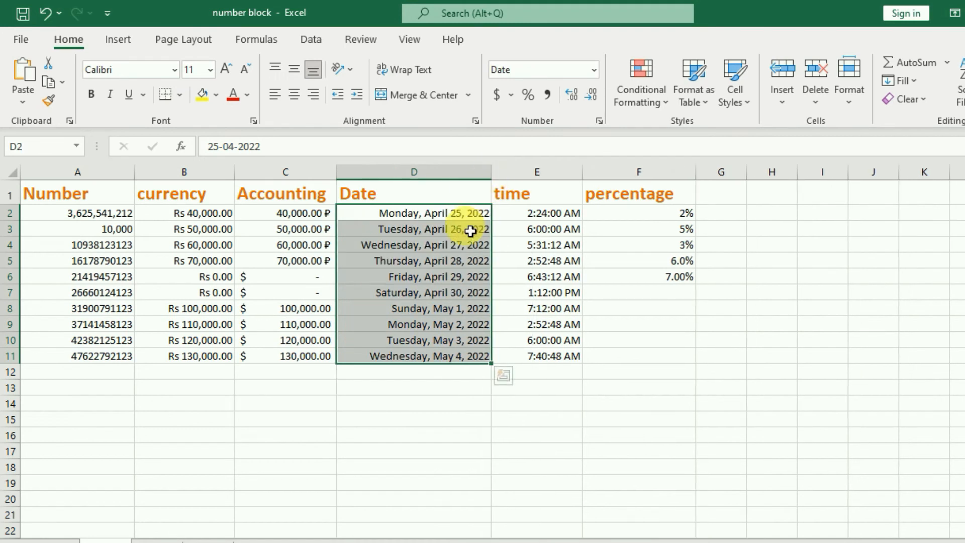
- Look through the long-format dates in cells D2:D11 of the Date column
key(Down)
key(Down)
key(Down)
key(Down)
key(Down)
key(Down)
key(Down)
key(Down)
key(Down)
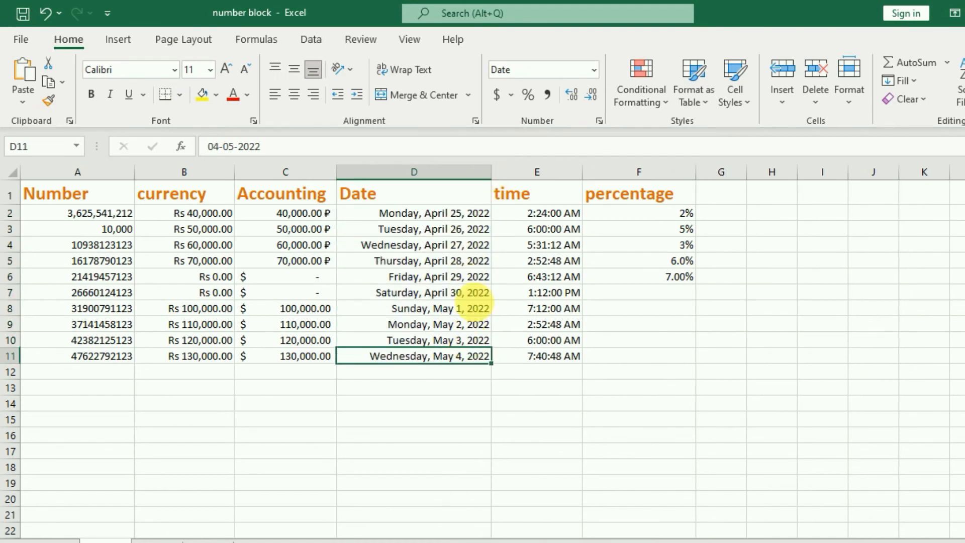
click(473, 229)
click(473, 294)
click(468, 217)
click(463, 260)
click(463, 276)
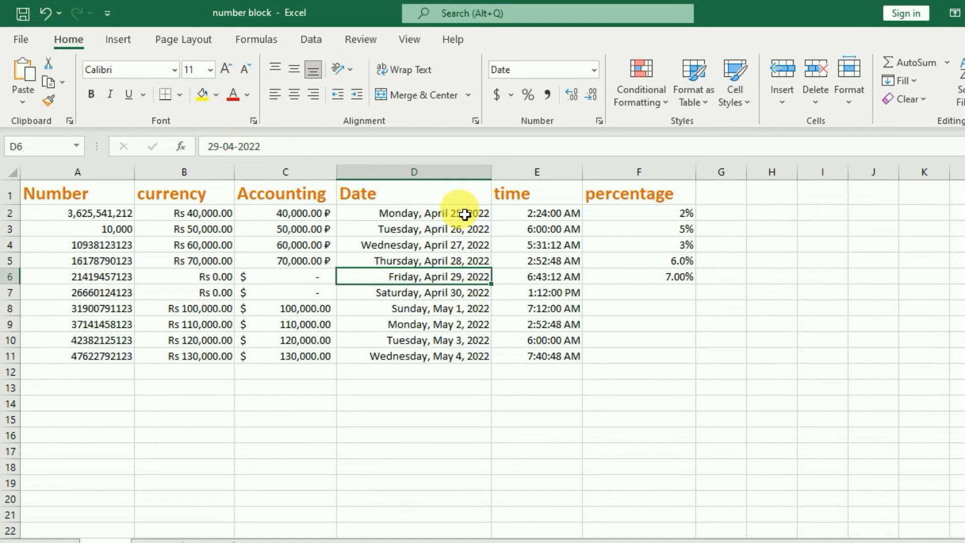
- Format the times in cells E2:E11 with the 24-hour Time type 13:30:55
click(508, 340)
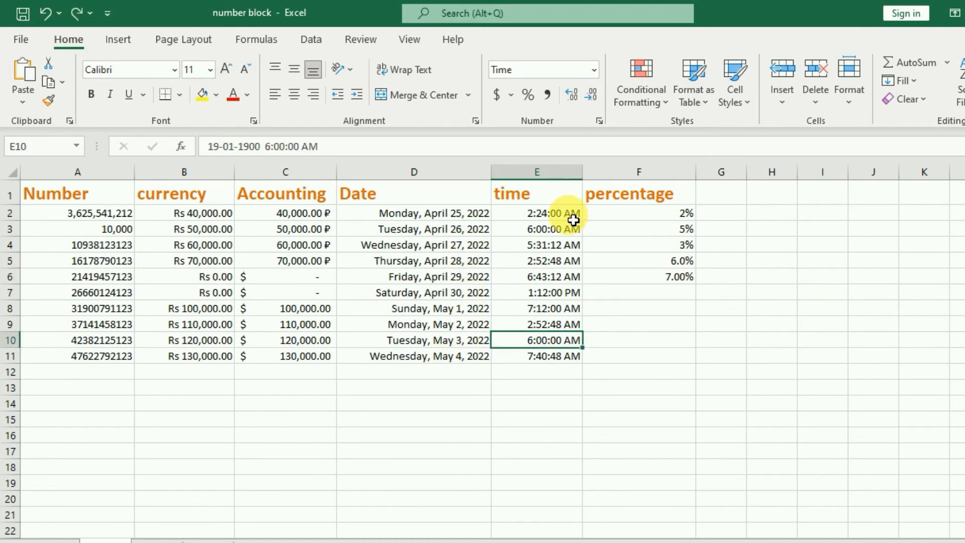
click(555, 213)
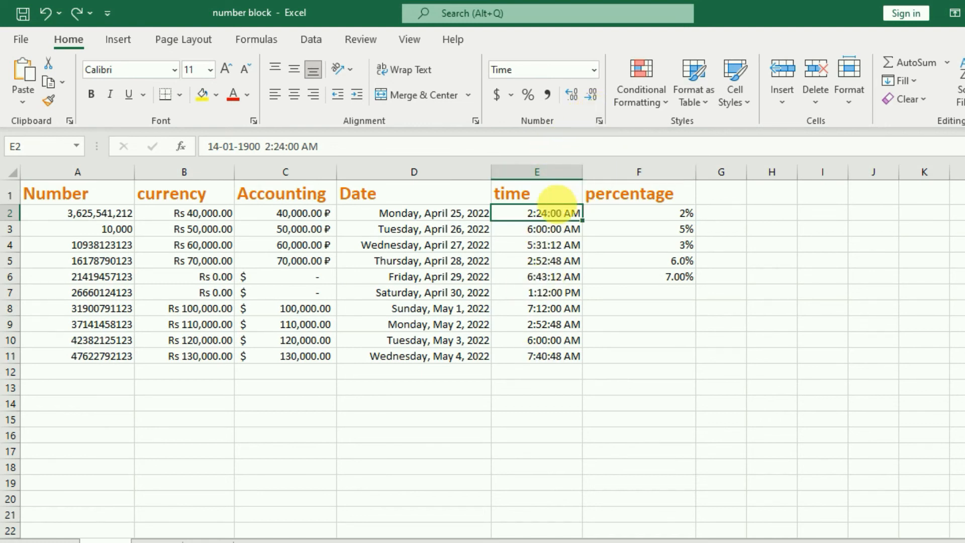
click(542, 230)
drag(544, 215, 554, 357)
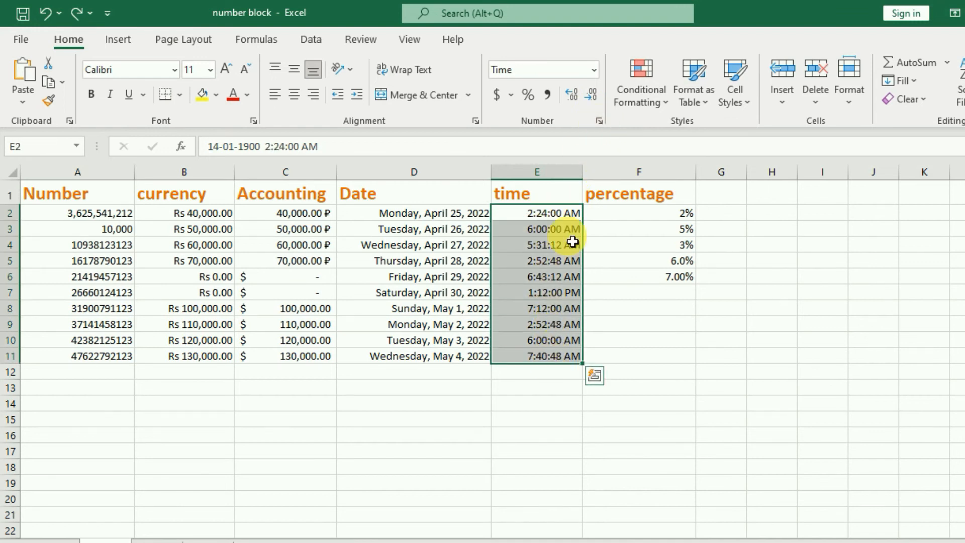
click(600, 119)
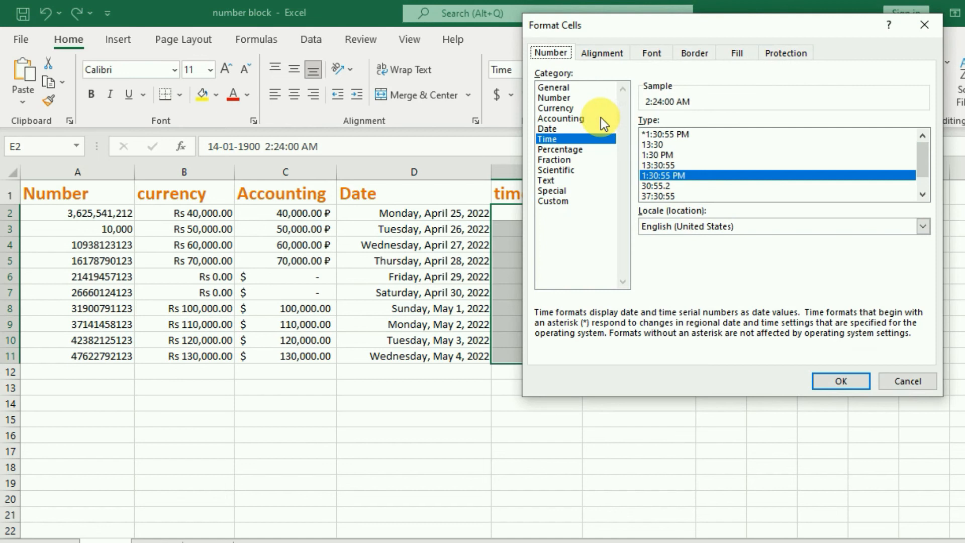
click(653, 162)
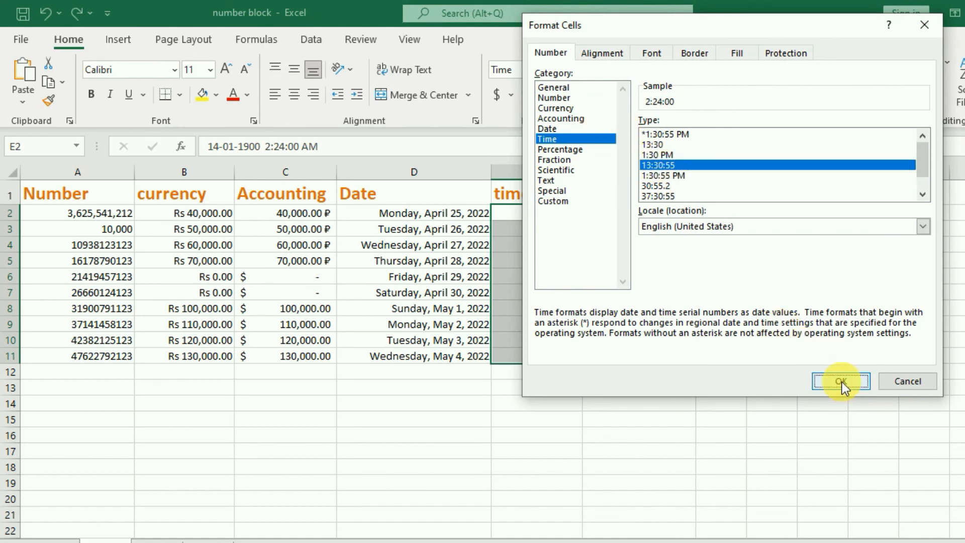
click(842, 382)
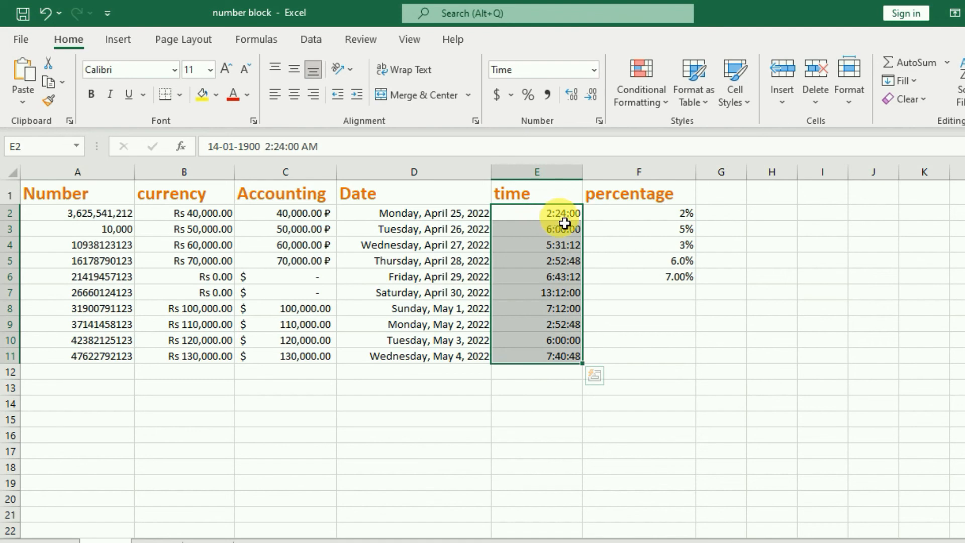
- Switch the times in cells E2:E11 to the Time type 30:55.2
key(ctrl+1)
click(665, 185)
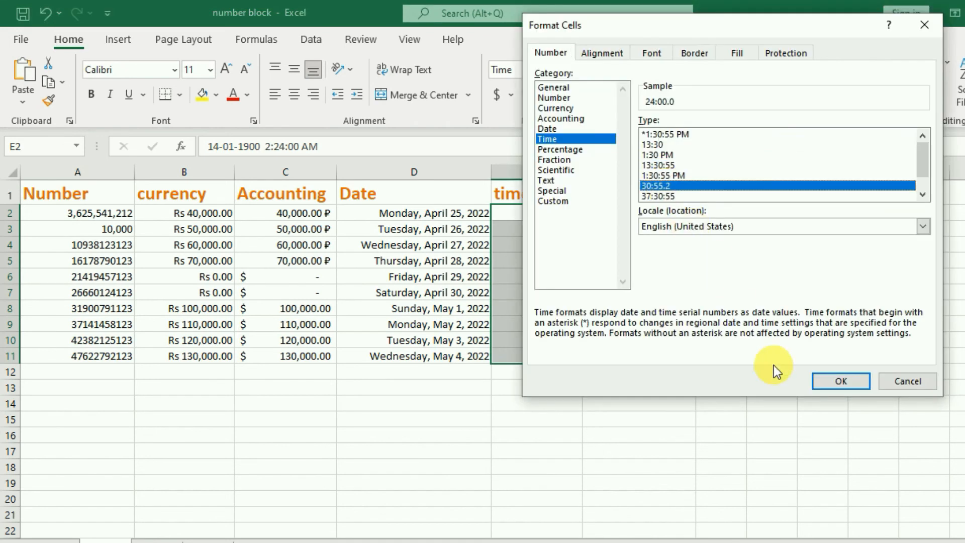
click(831, 383)
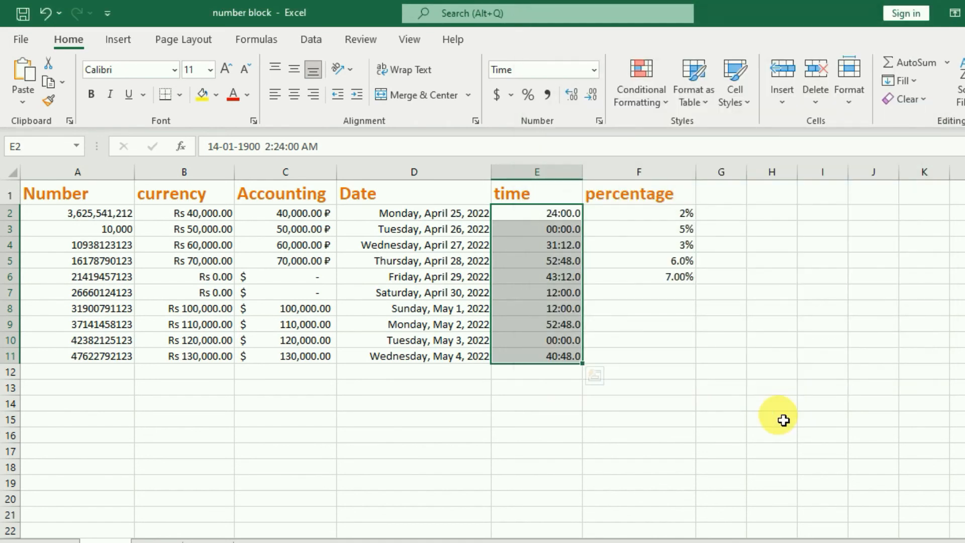
- Set the times in cells E2:E11 to the Time type 1:30:55 PM
click(600, 121)
scroll(728, 191, up, 1)
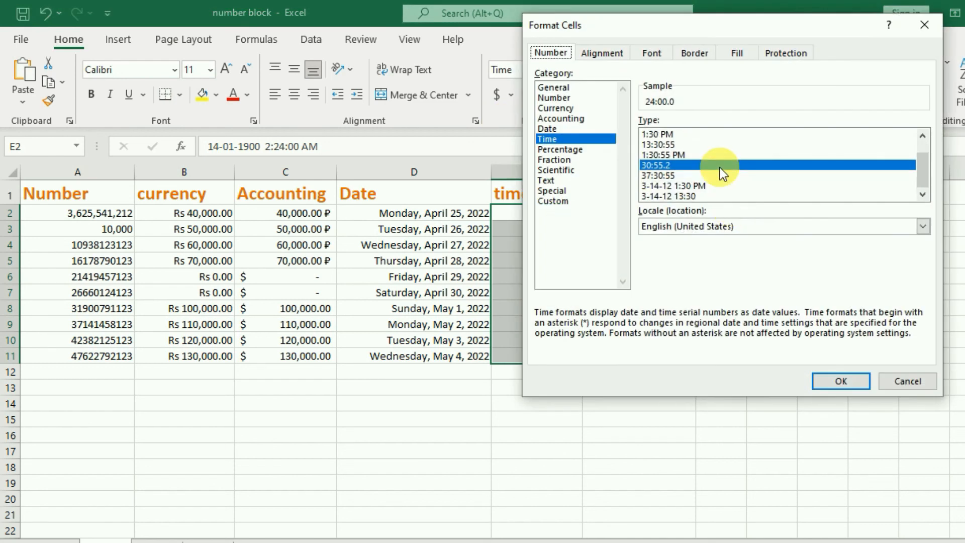
click(550, 128)
click(553, 142)
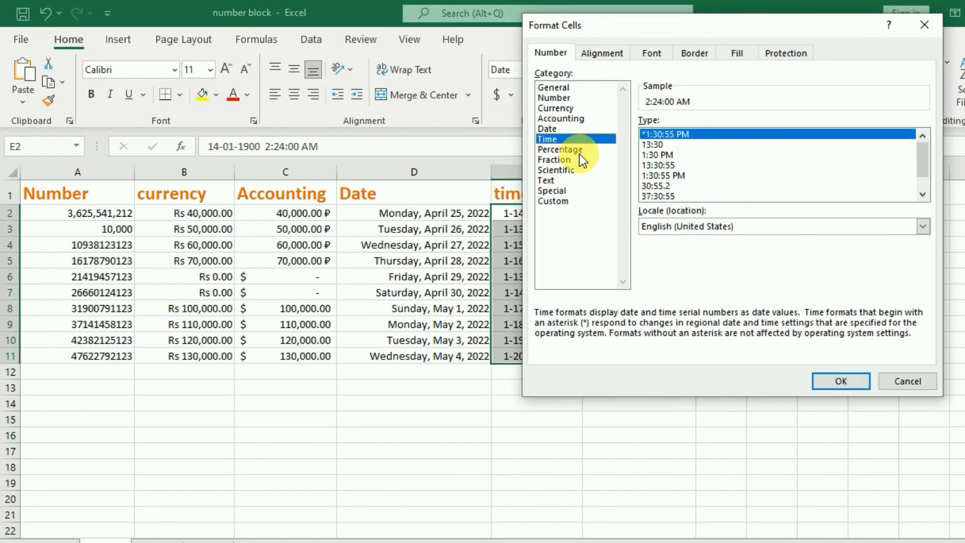
click(668, 174)
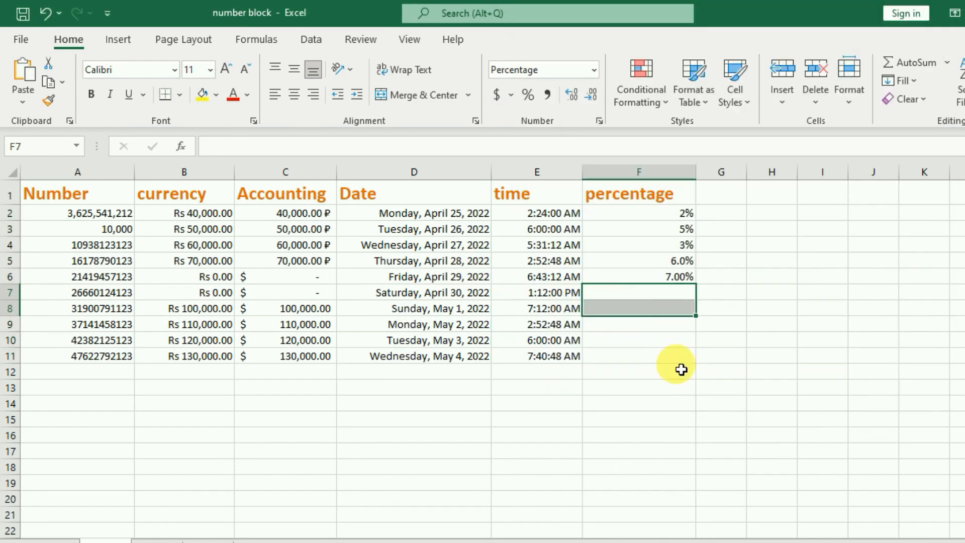
- Format cell F7 in the percentage column as Percentage with 0 decimal places
click(681, 370)
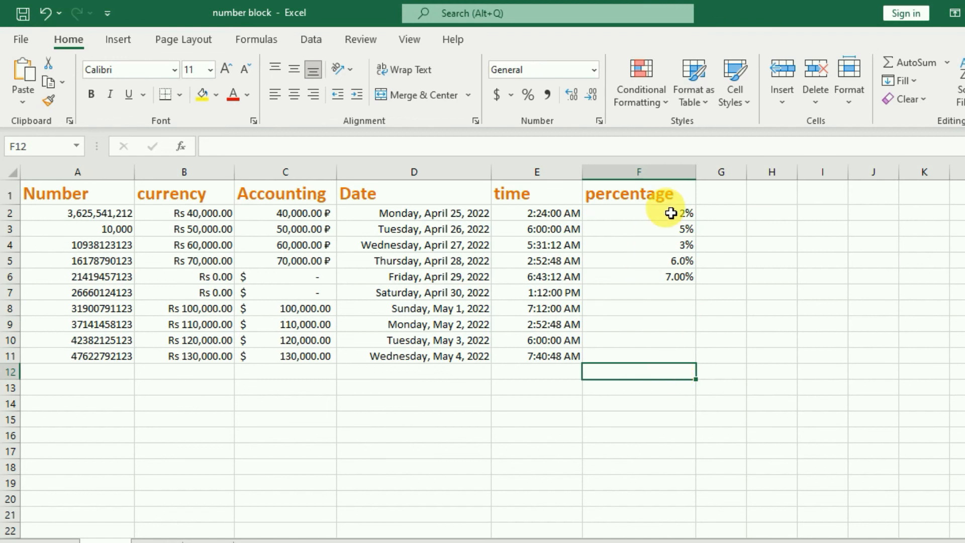
click(669, 214)
click(661, 311)
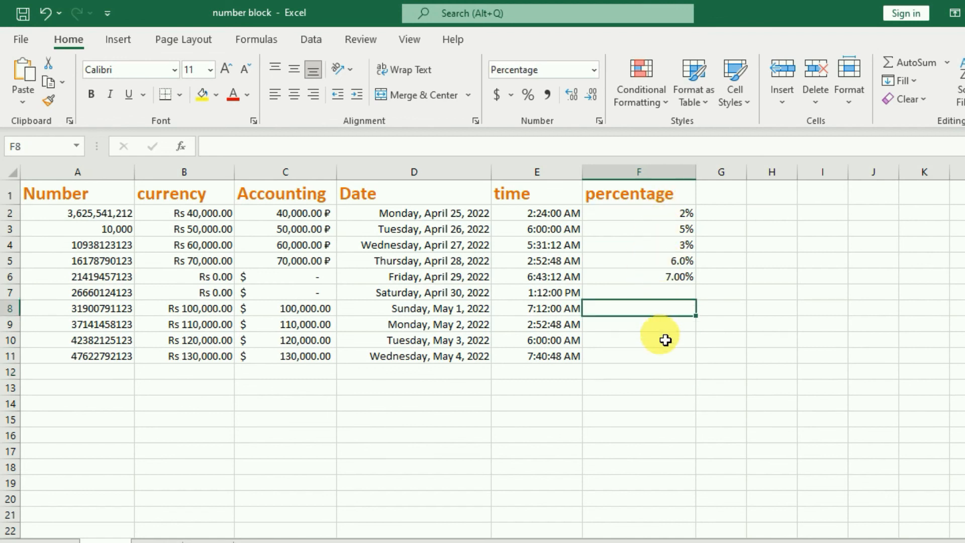
click(663, 293)
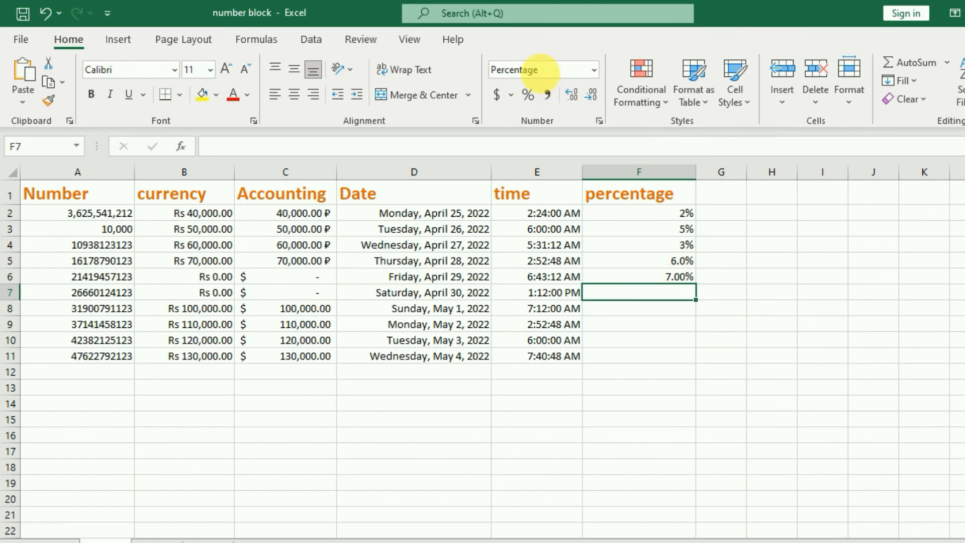
click(599, 121)
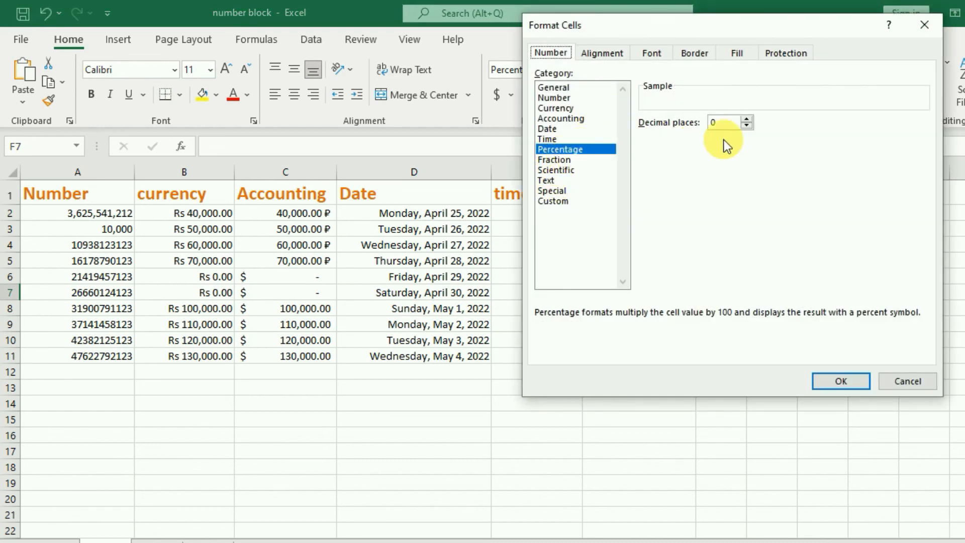
click(747, 121)
click(749, 126)
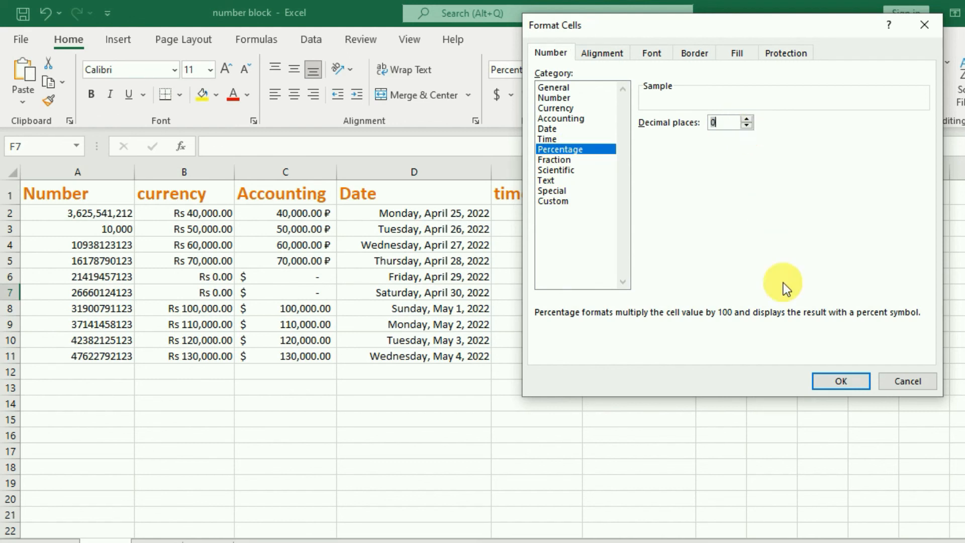
click(827, 386)
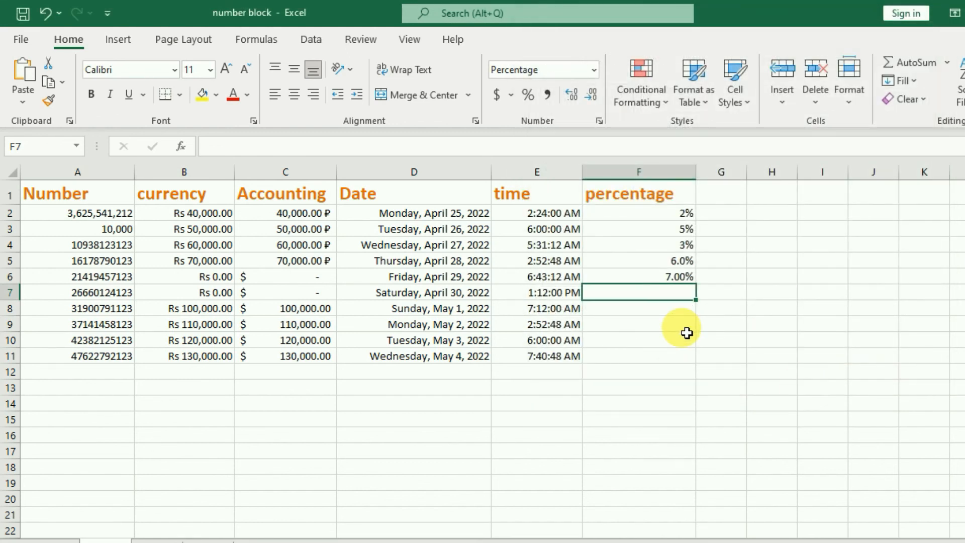
- Enter 8 in cell F7 and 3 in cell F8 of the percentage column
text(8)
key(Return)
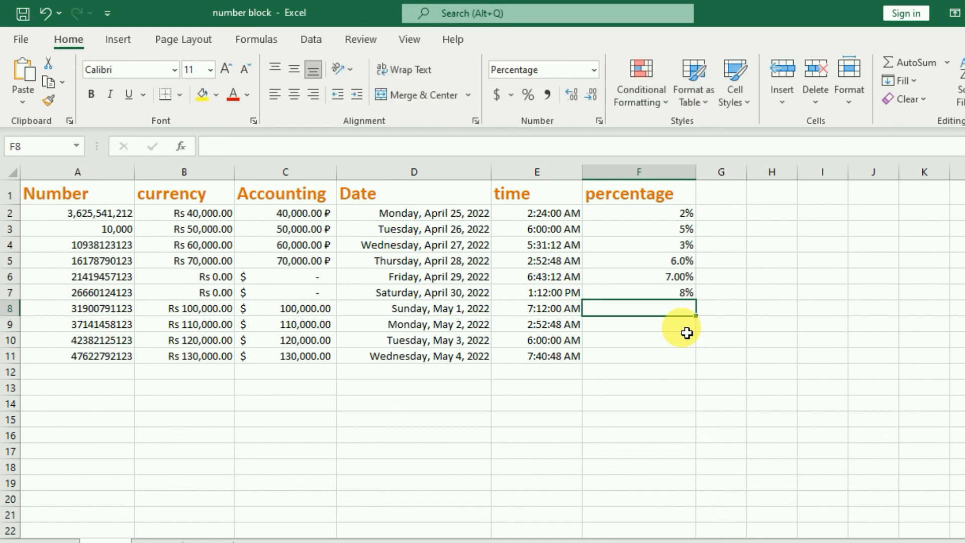
key(Return)
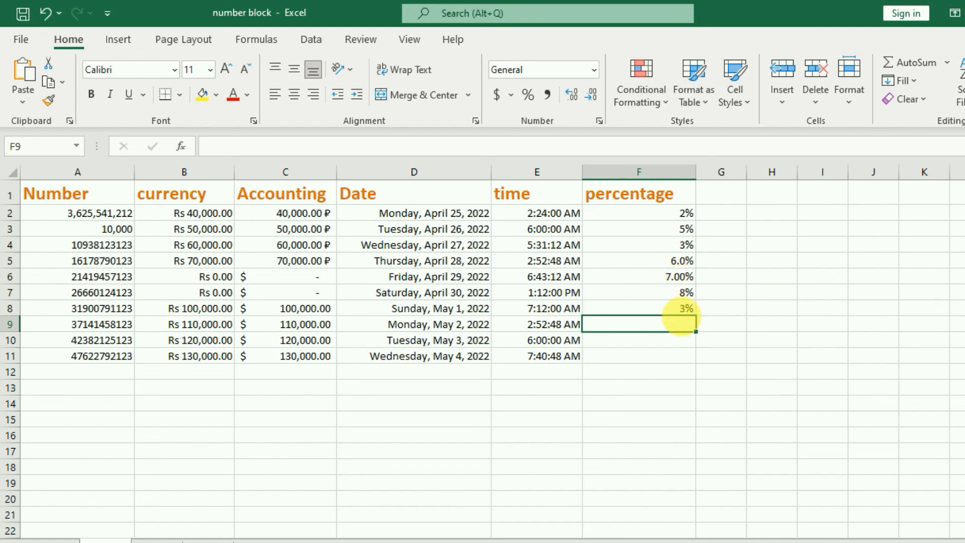
- Format cell F9 as Percentage with 2 decimal places and enter 4 in it
click(599, 121)
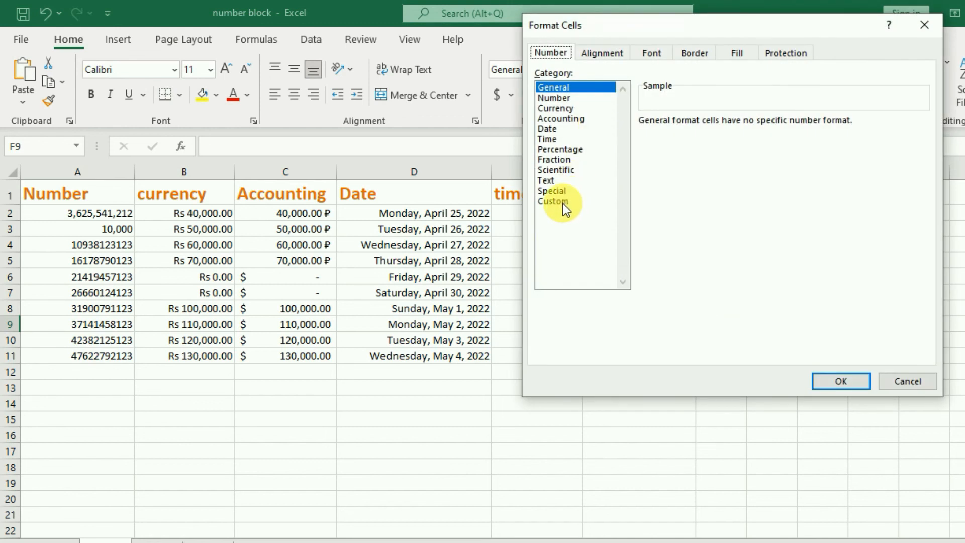
click(559, 150)
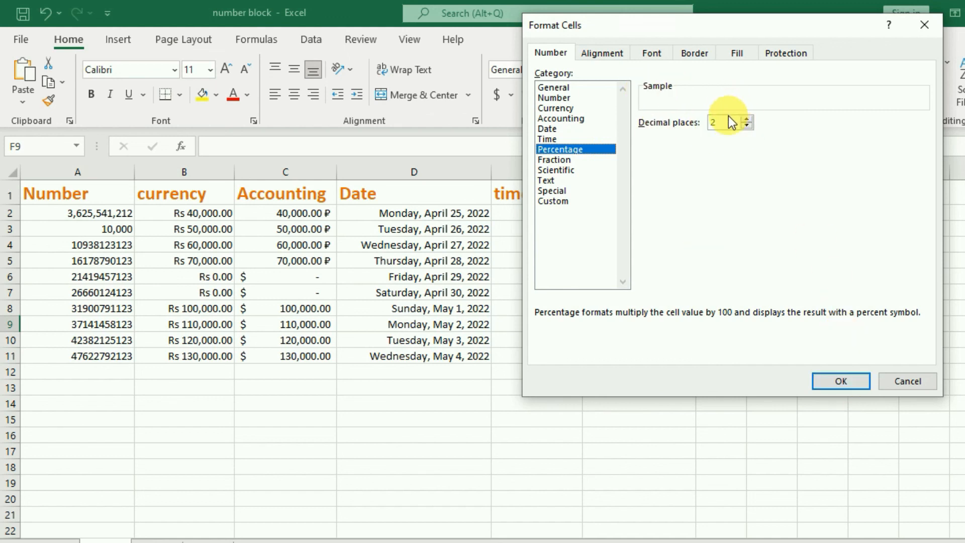
click(746, 120)
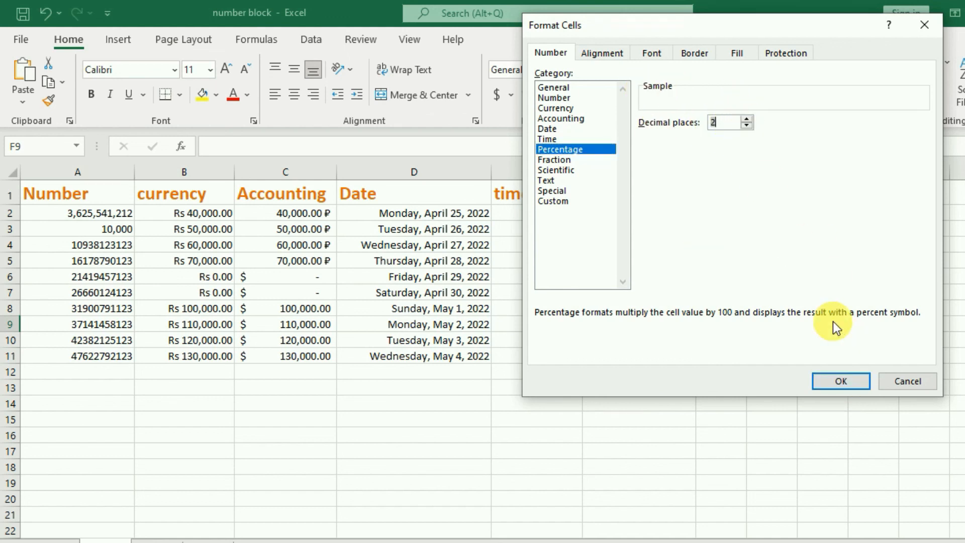
click(849, 381)
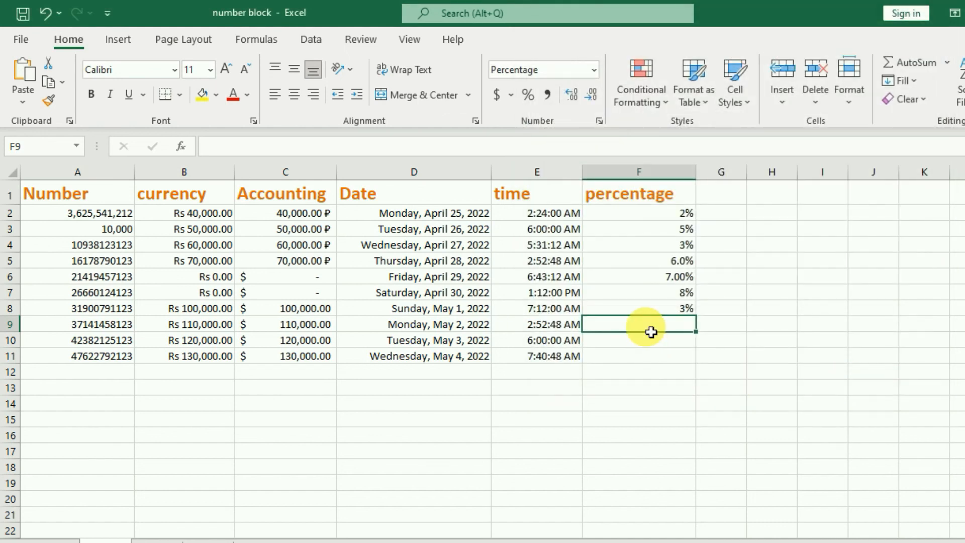
text(4)
key(Return)
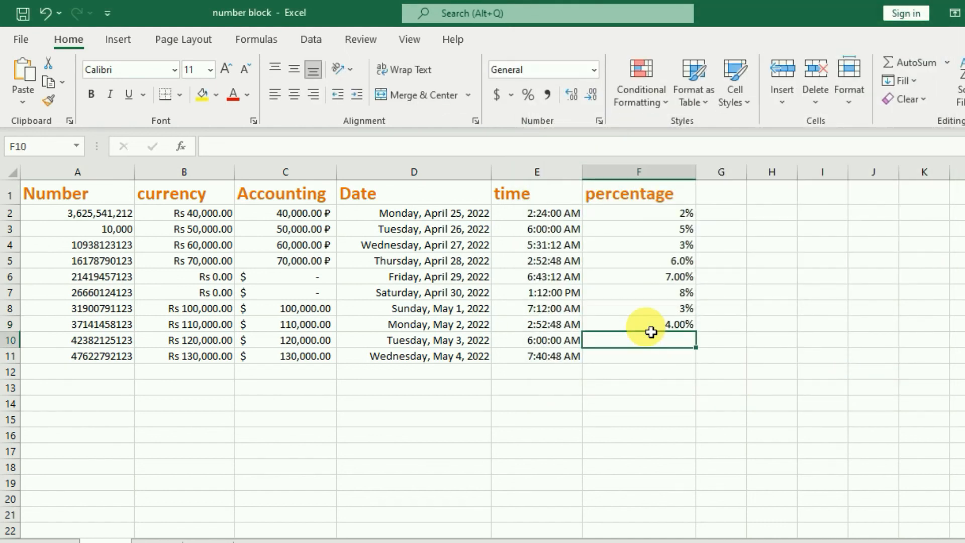